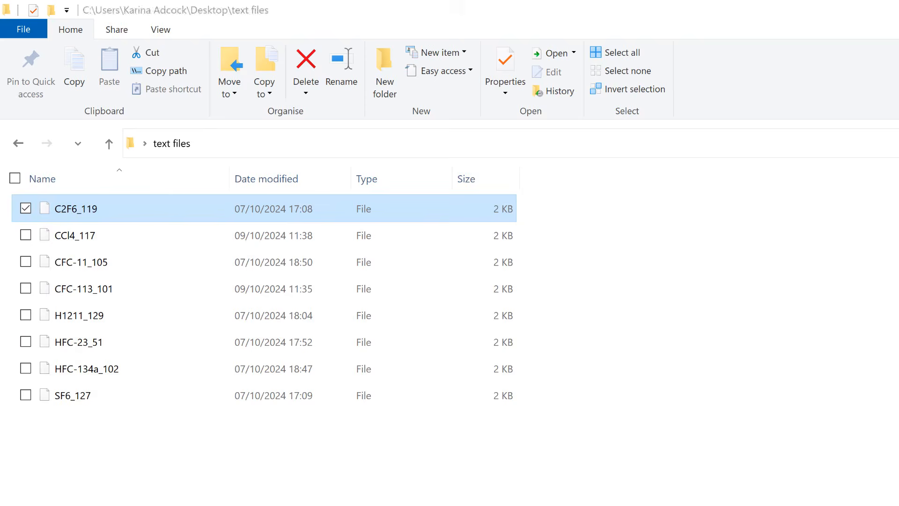
# Switch to Excel and import the C2F6_119 text file into cell A5 with IMPORTTEXT, pasting its full path in quotes and enabling import functions.
pyautogui.hotkey('alt', 'Tab')
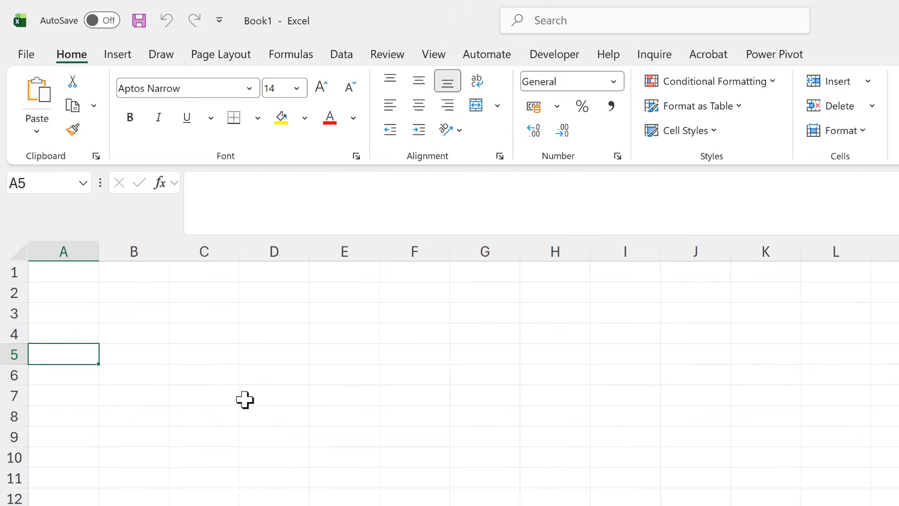
pyautogui.write('=import')
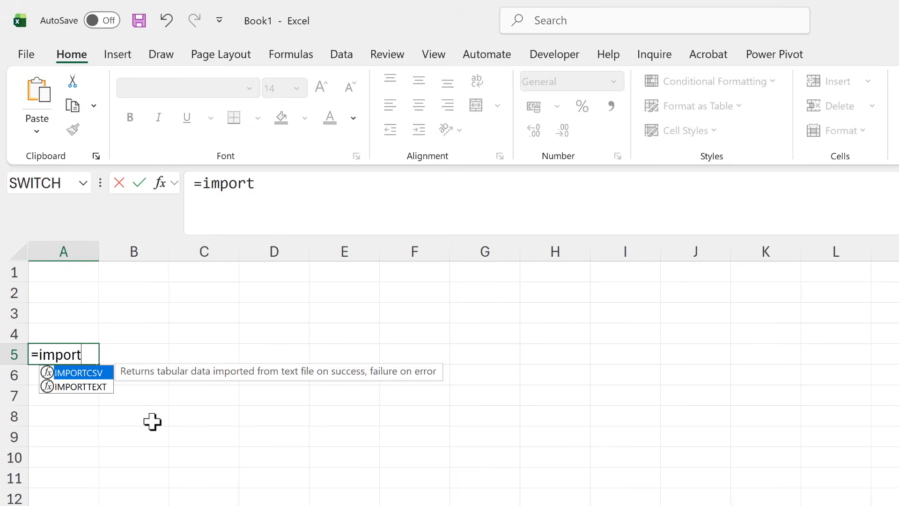
pyautogui.doubleClick(81, 387)
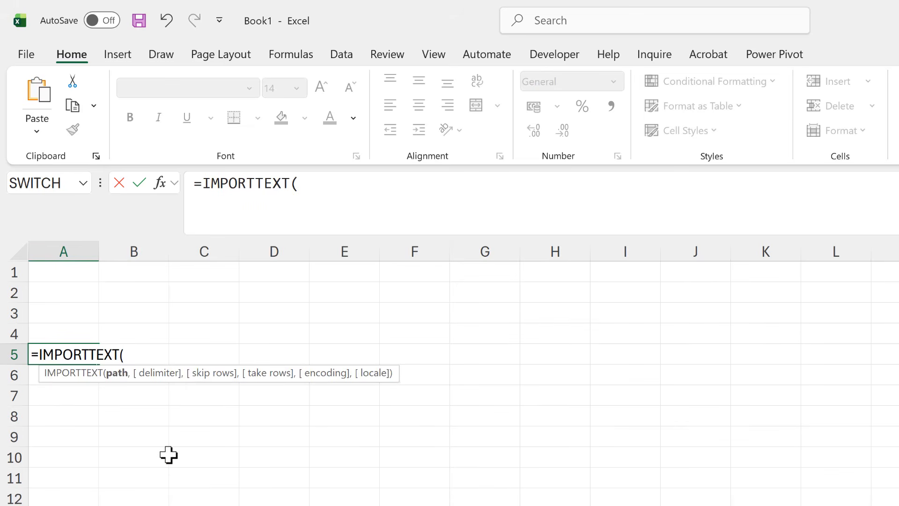
pyautogui.write('"C:\\Users\\Karina Adcock\\Desktop\\text files\\C2F6_119"')
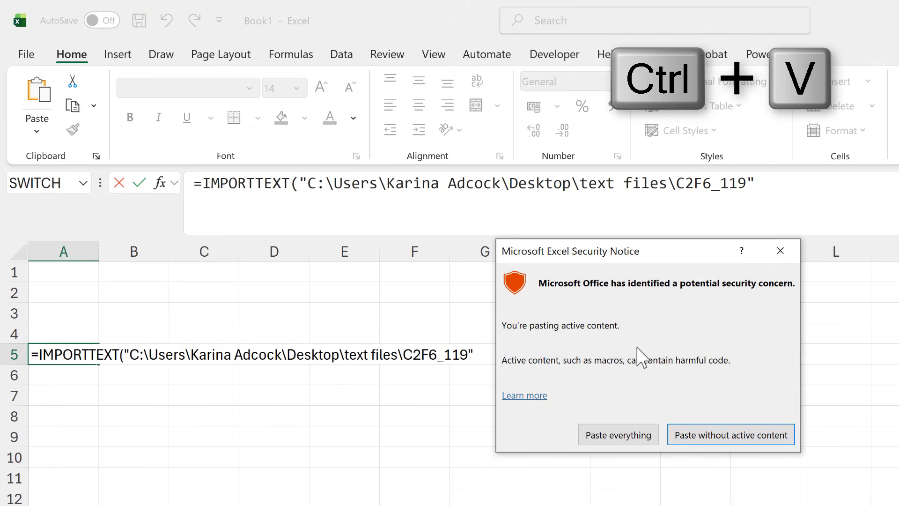
pyautogui.click(621, 442)
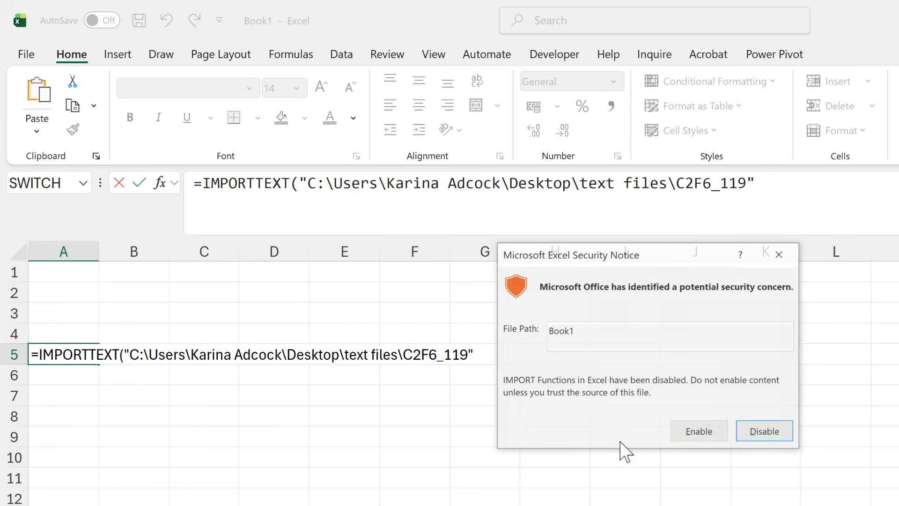
pyautogui.click(712, 438)
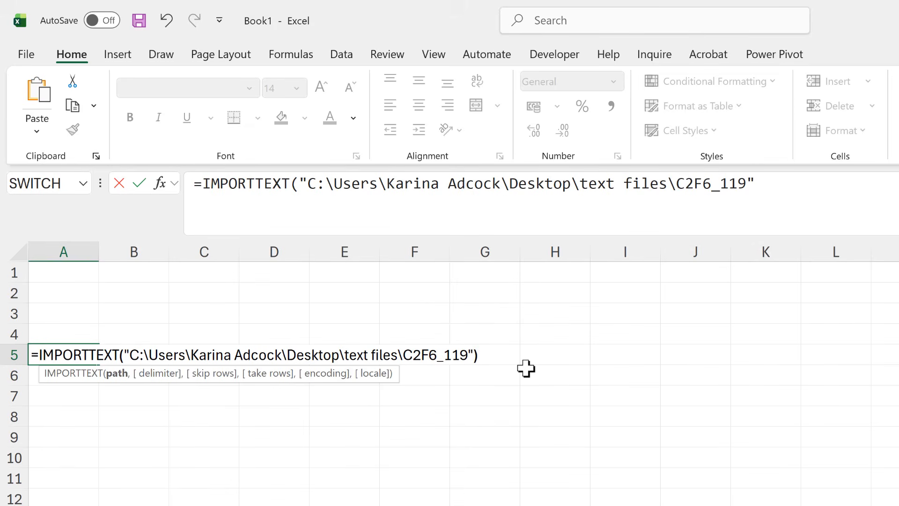
pyautogui.press('Return')
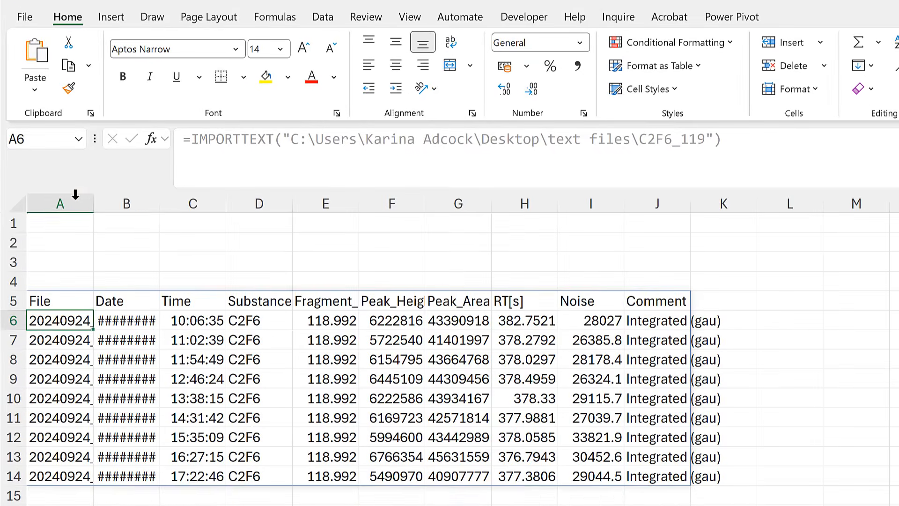
# Autofit the widths of columns A to J to the imported data and select cell A5.
pyautogui.moveTo(75, 193); pyautogui.dragTo(665, 214)
pyautogui.doubleClick(690, 202)
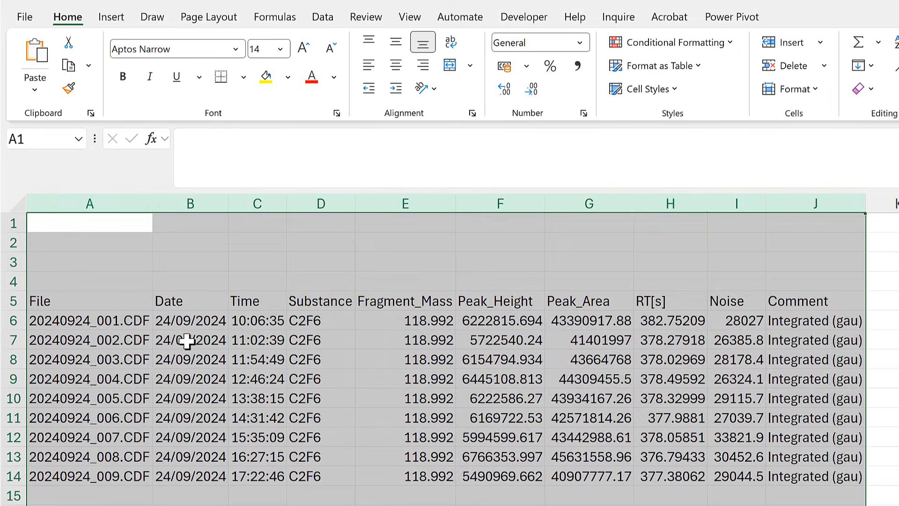
pyautogui.click(110, 303)
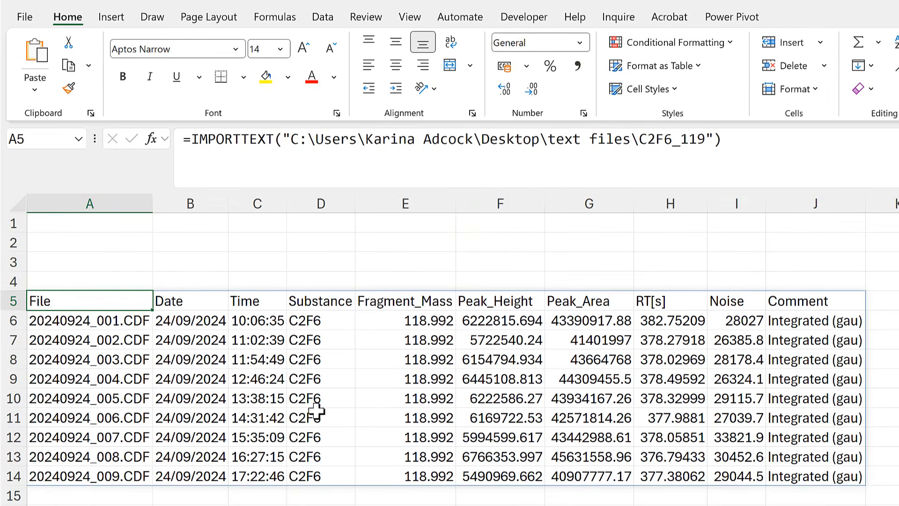
# Paste the full path of the C2F6_119 file without quotation marks into cell A1.
pyautogui.click(100, 225)
pyautogui.write('C:\\Users\\Karina Adcock\\Desktop\\text files\\C2F6_119')
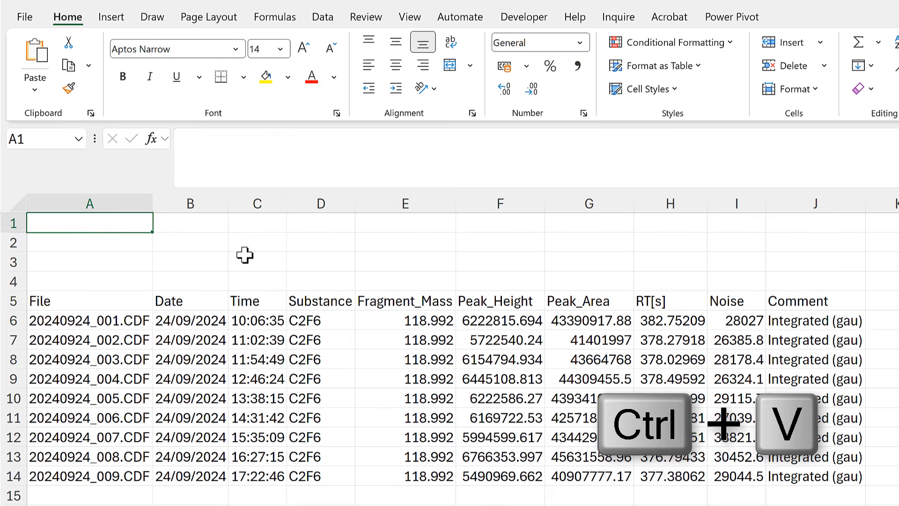
pyautogui.click(132, 265)
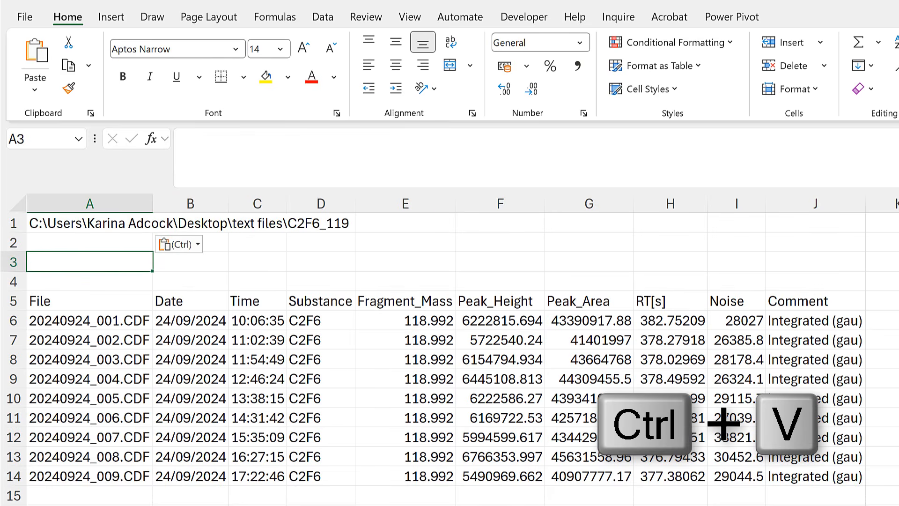
# Copy the paths of all eight files from the text files folder in File Explorer and paste them into Excel starting at cell A18.
pyautogui.hotkey('alt', 'Tab')
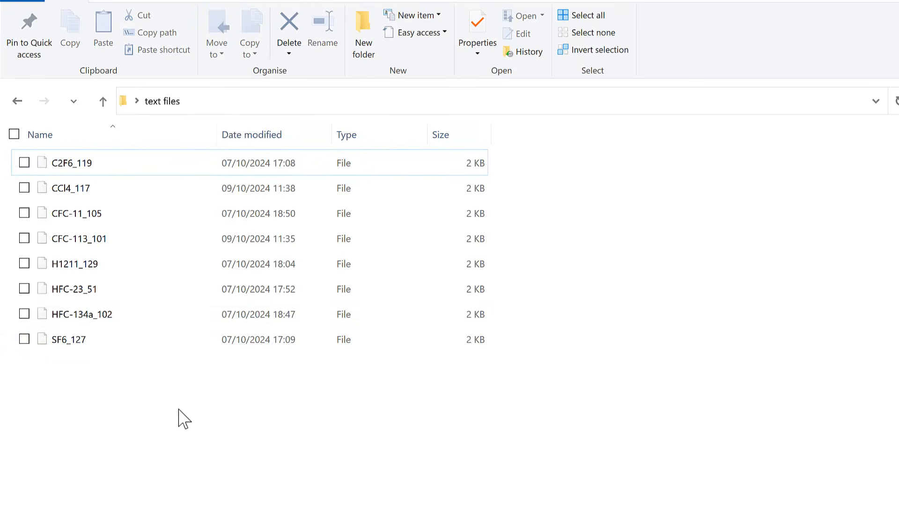
pyautogui.moveTo(177, 410); pyautogui.dragTo(79, 155)
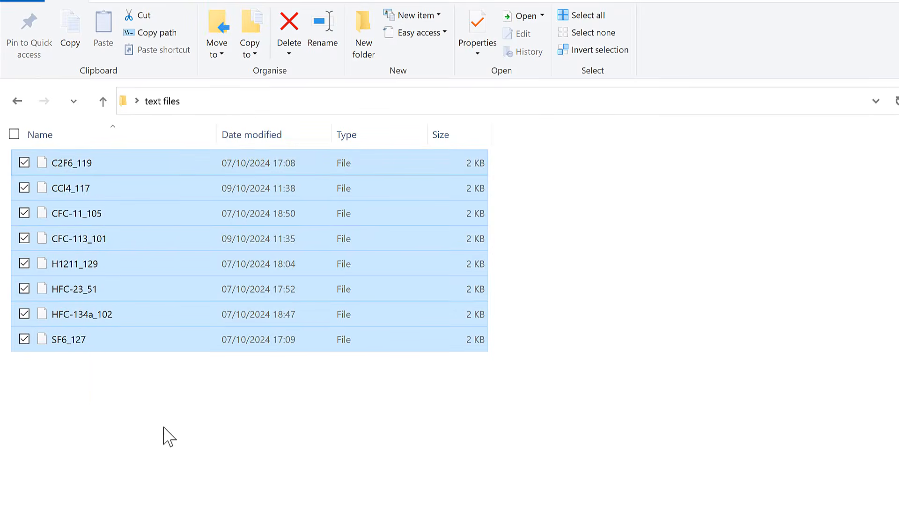
pyautogui.click(177, 33)
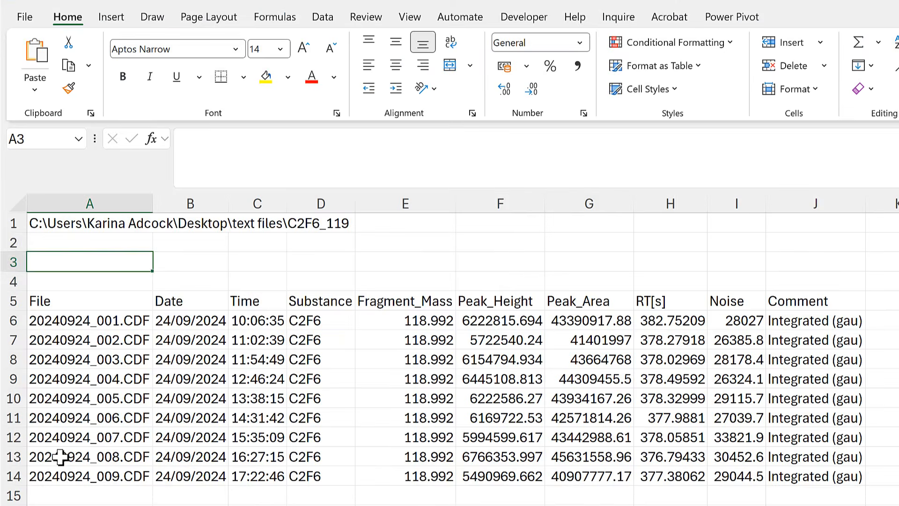
pyautogui.scroll(-2, 60, 458)
pyautogui.click(75, 441)
pyautogui.hotkey('ctrl', 'v')
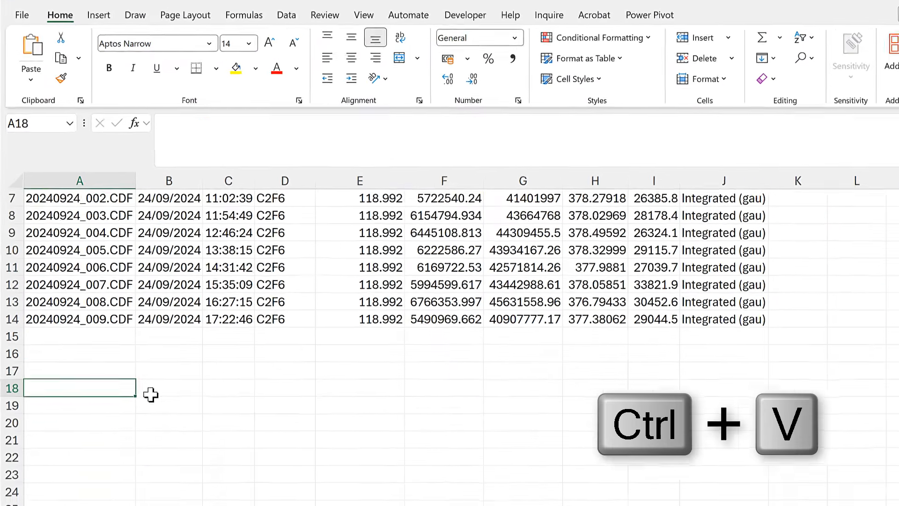
pyautogui.scroll(-2, 150, 328)
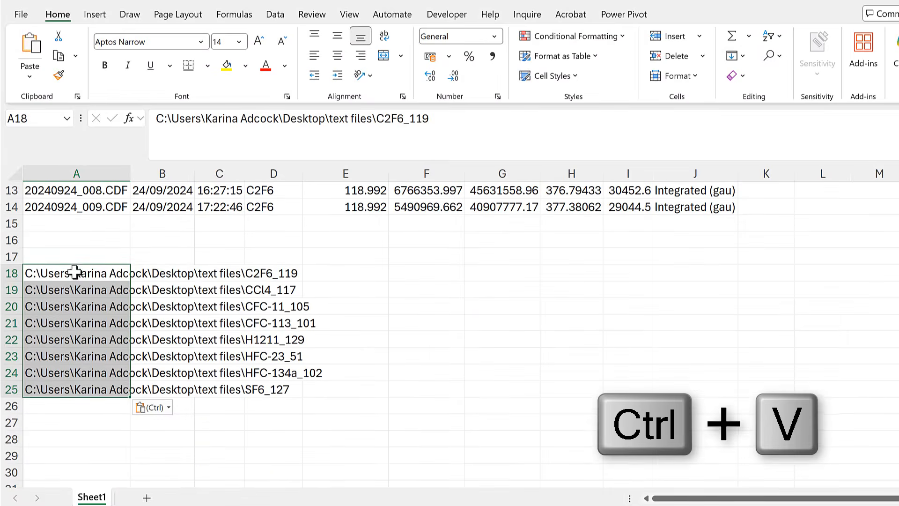
# Copy only the folder part of the path in cell A18, up to and including the last backslash.
pyautogui.click(74, 270)
pyautogui.moveTo(159, 115); pyautogui.dragTo(373, 118)
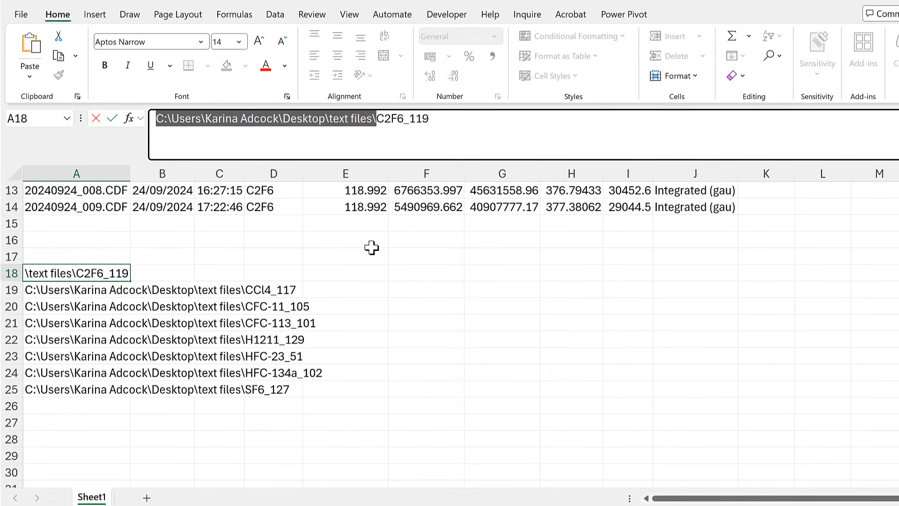
pyautogui.hotkey('ctrl', 'c')
pyautogui.click(215, 253)
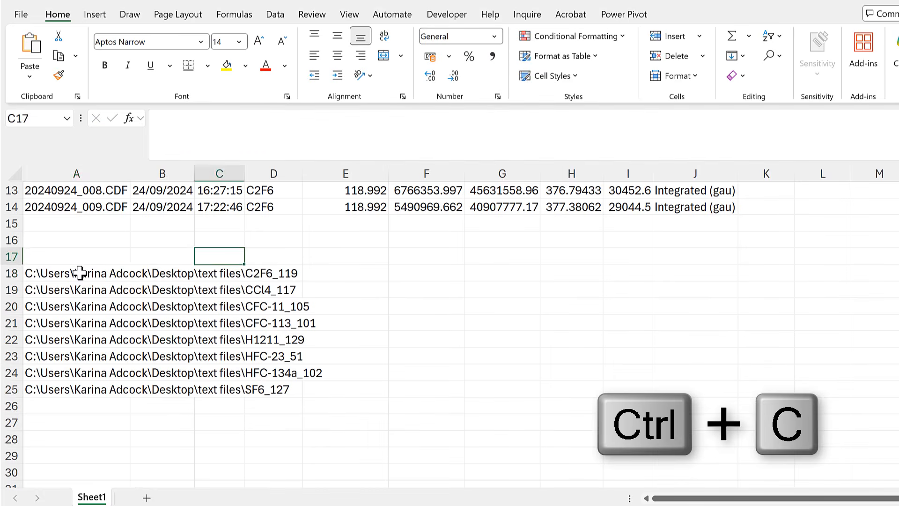
# Strip the copied folder path from all entries in A18:A25 by replacing it with nothing, leaving only the file names.
pyautogui.moveTo(74, 271); pyautogui.dragTo(77, 395)
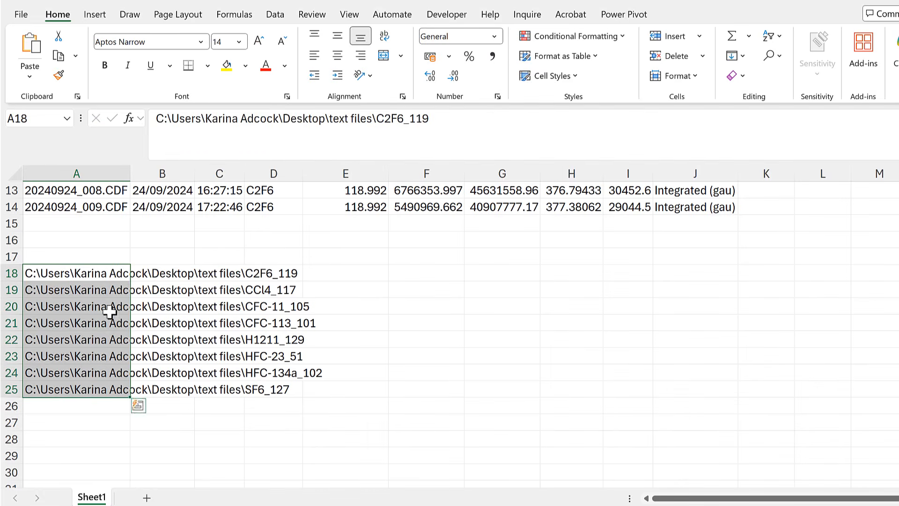
pyautogui.click(773, 57)
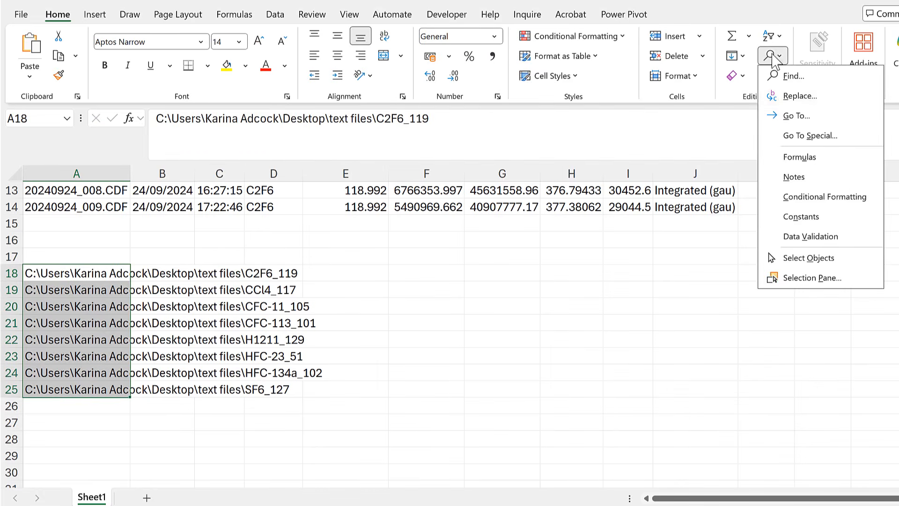
pyautogui.click(820, 100)
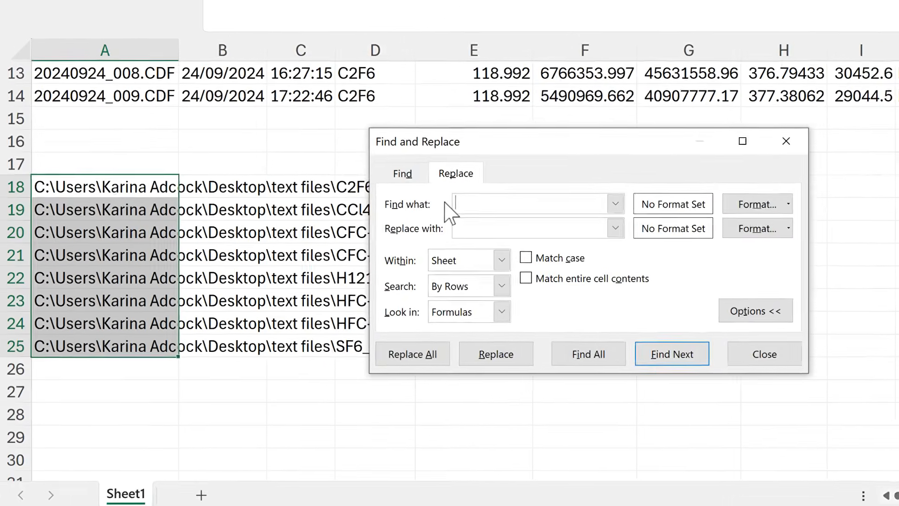
pyautogui.hotkey('ctrl', 'v')
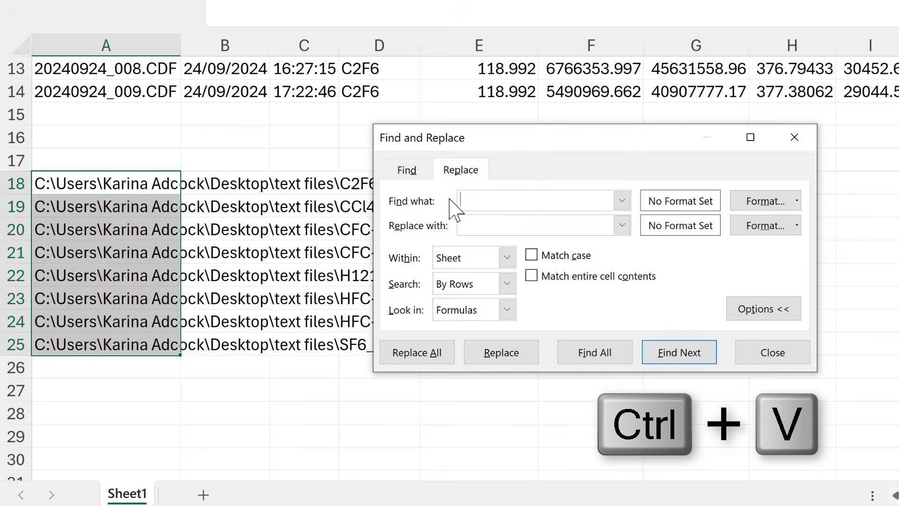
pyautogui.moveTo(415, 204); pyautogui.dragTo(416, 201)
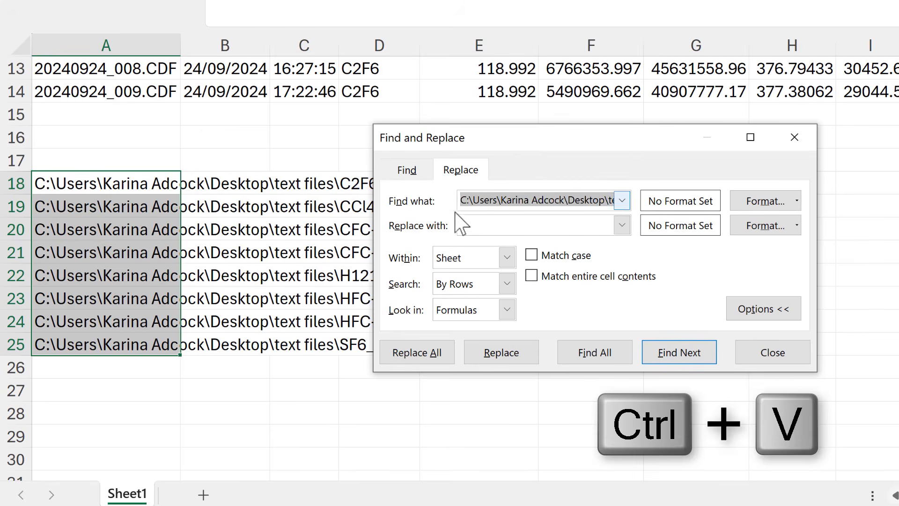
pyautogui.click(485, 200)
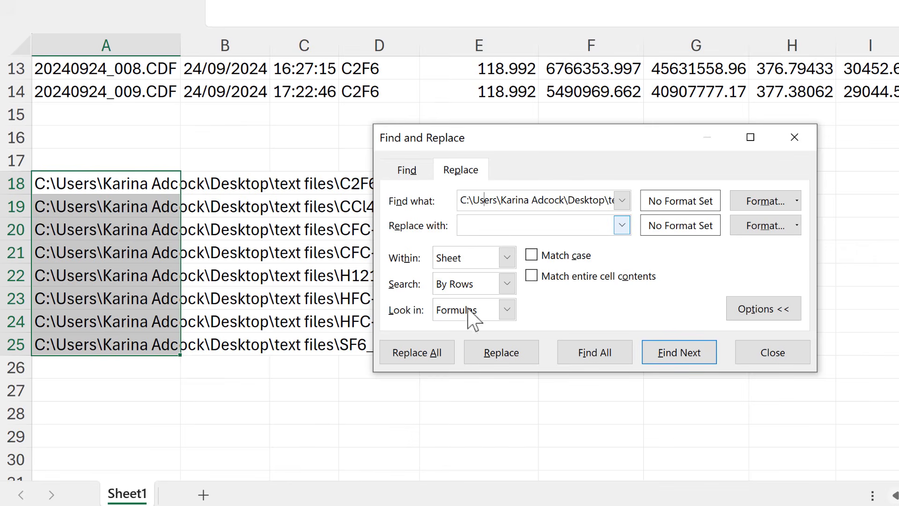
pyautogui.click(444, 360)
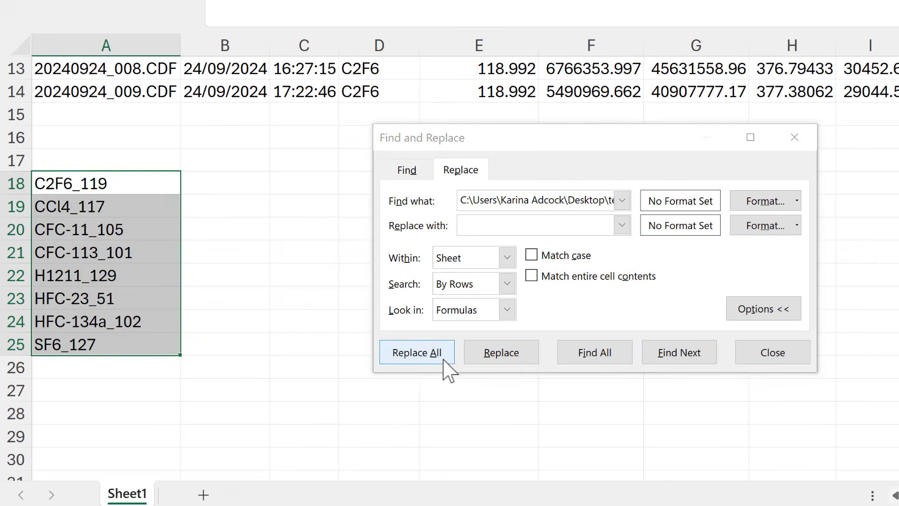
pyautogui.click(705, 307)
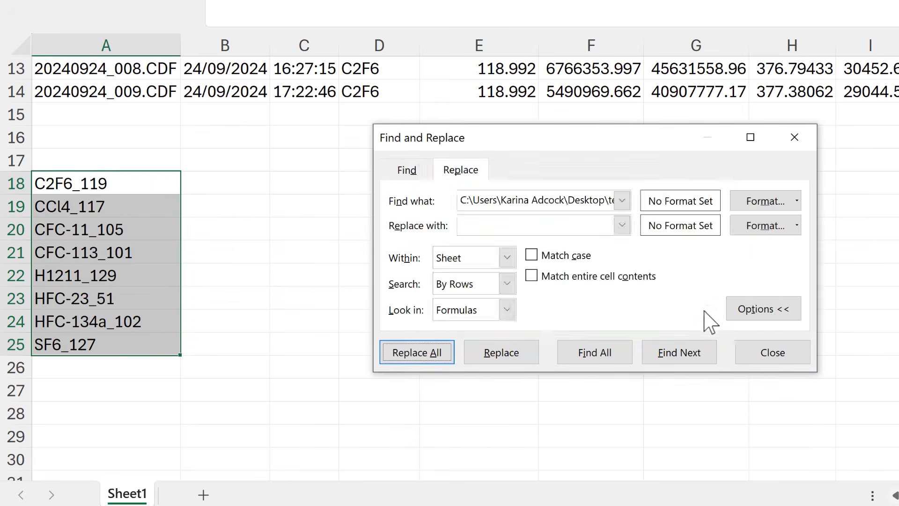
pyautogui.click(764, 350)
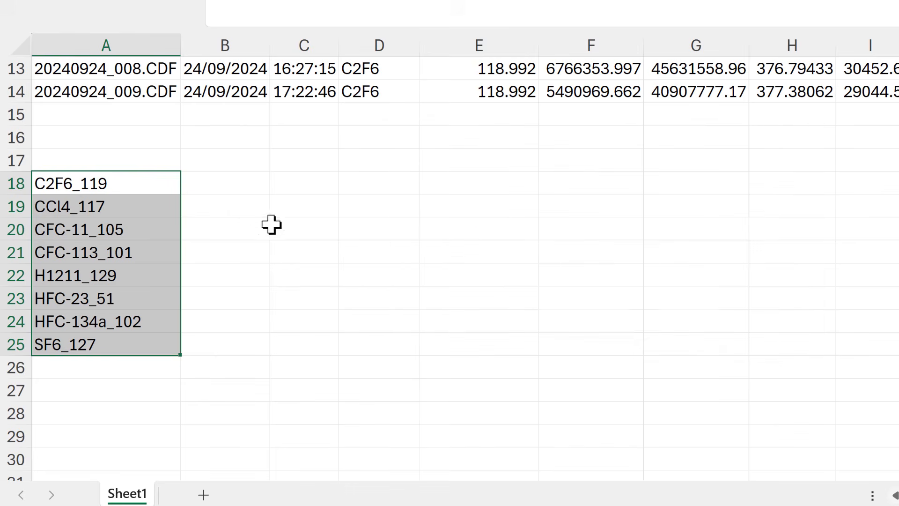
# Paste the copied folder path, ending in the backslash after text files, into cell A2.
pyautogui.click(251, 207)
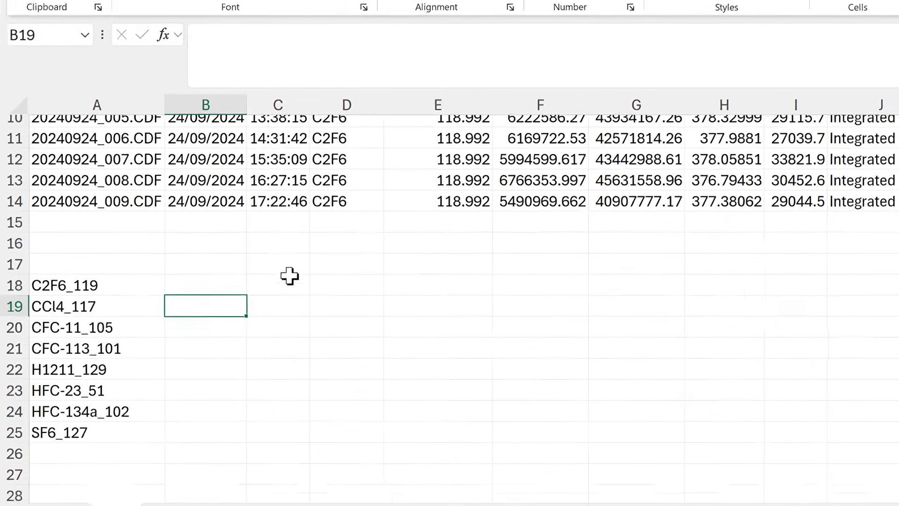
pyautogui.scroll(3, 290, 276)
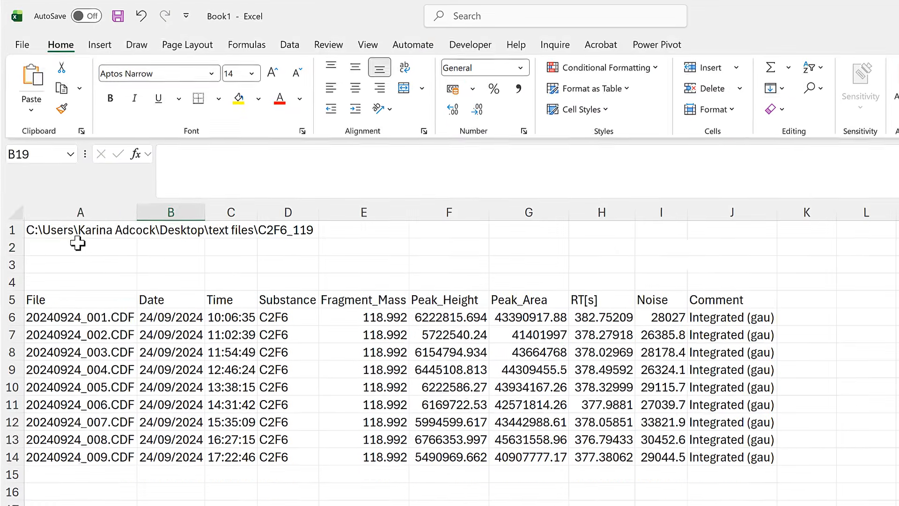
pyautogui.click(95, 147)
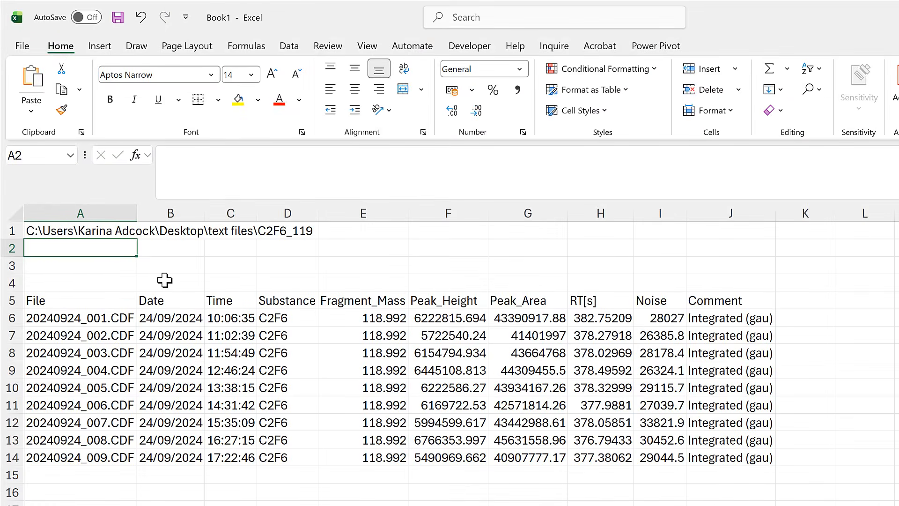
pyautogui.hotkey('ctrl', 'v')
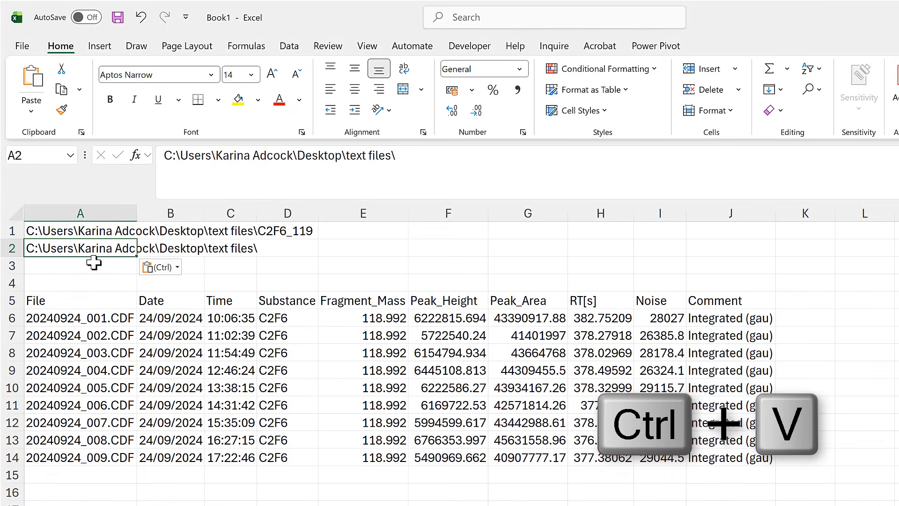
# Add data validation to cell A3 that allows a list with the file names in A18:A25 as its source.
pyautogui.click(94, 263)
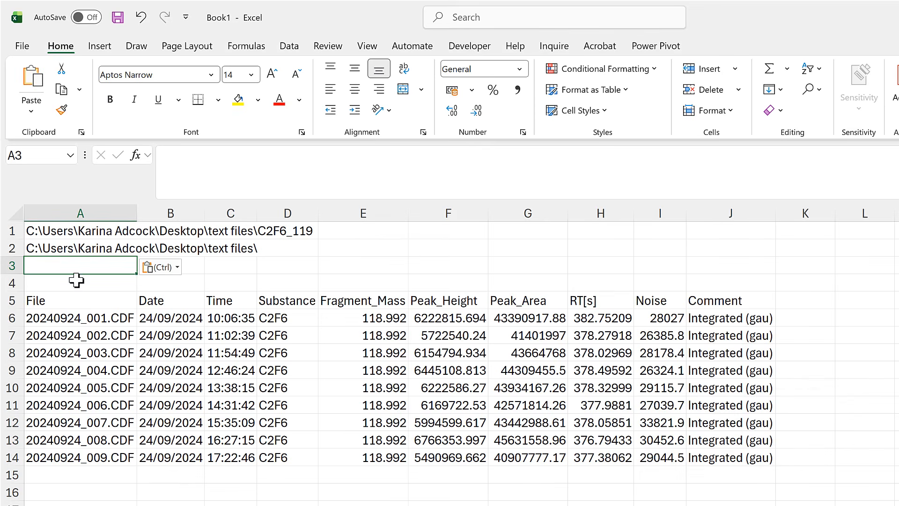
pyautogui.click(286, 47)
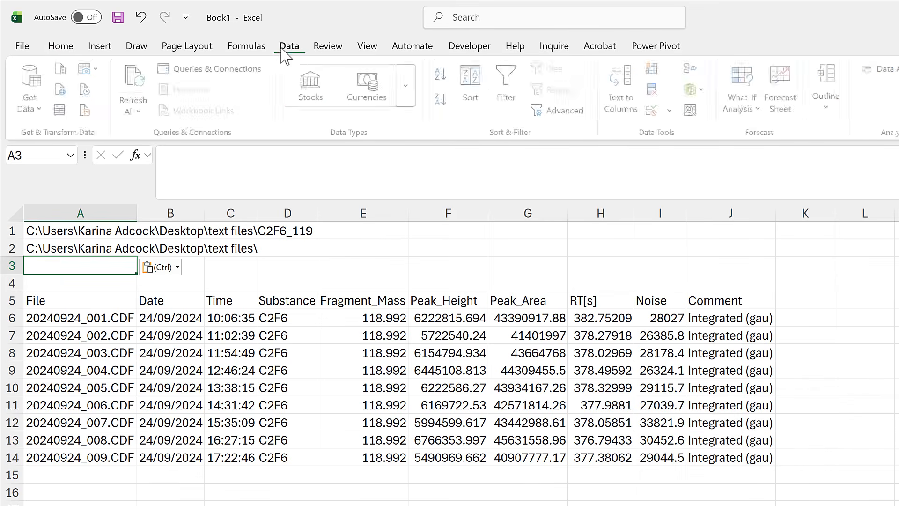
pyautogui.click(655, 113)
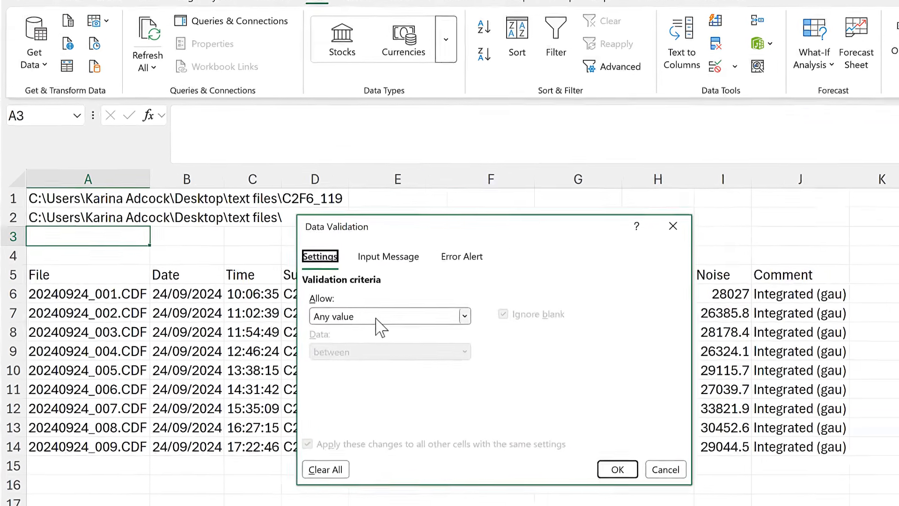
pyautogui.click(352, 337)
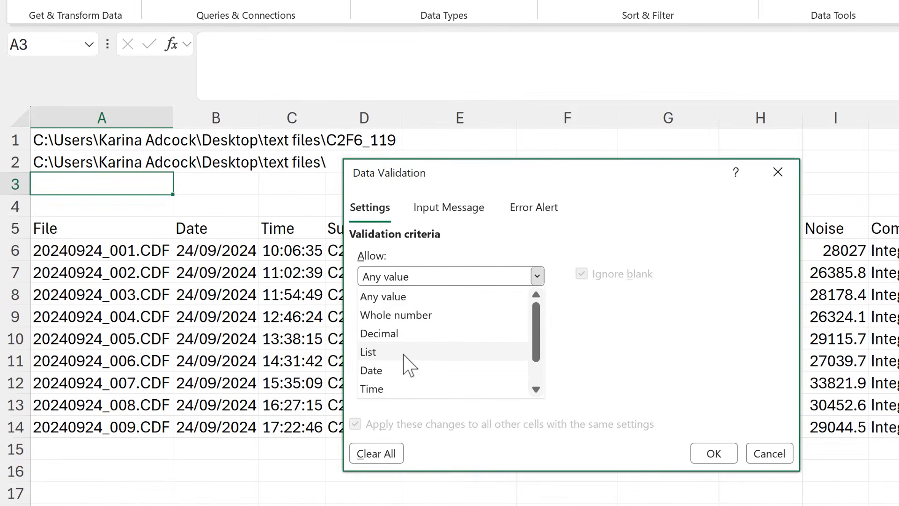
pyautogui.click(403, 355)
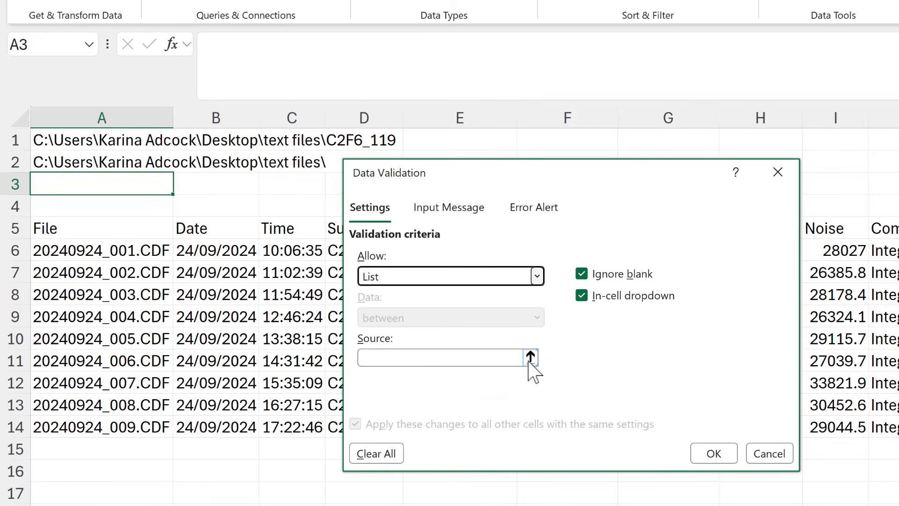
pyautogui.click(531, 358)
pyautogui.scroll(-4, 196, 343)
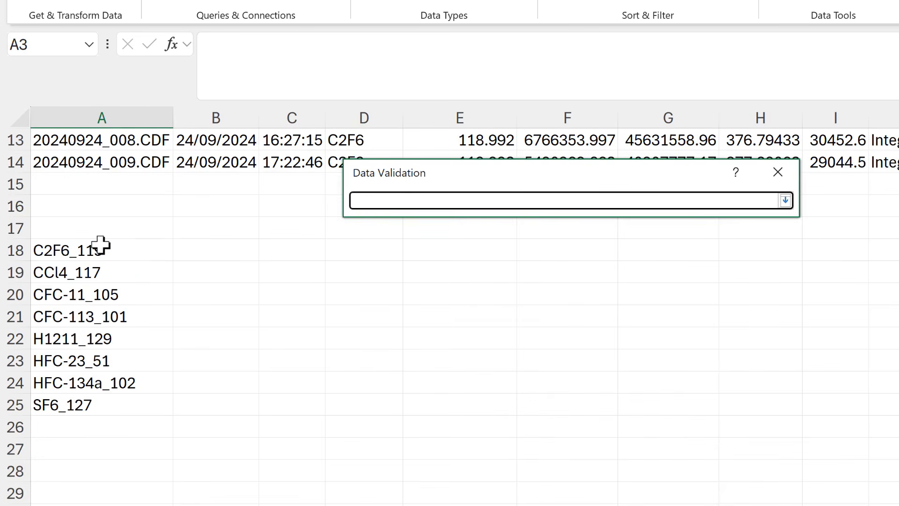
pyautogui.moveTo(101, 244); pyautogui.dragTo(100, 406)
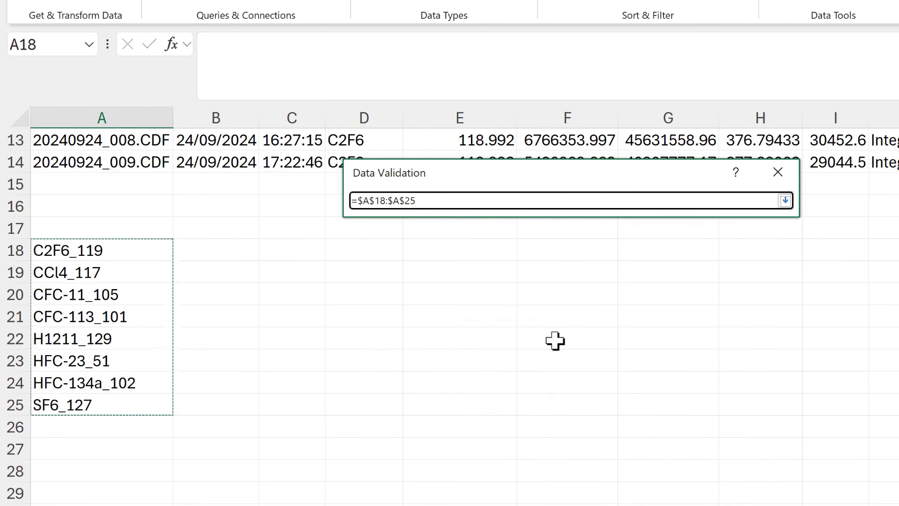
pyautogui.press('Return')
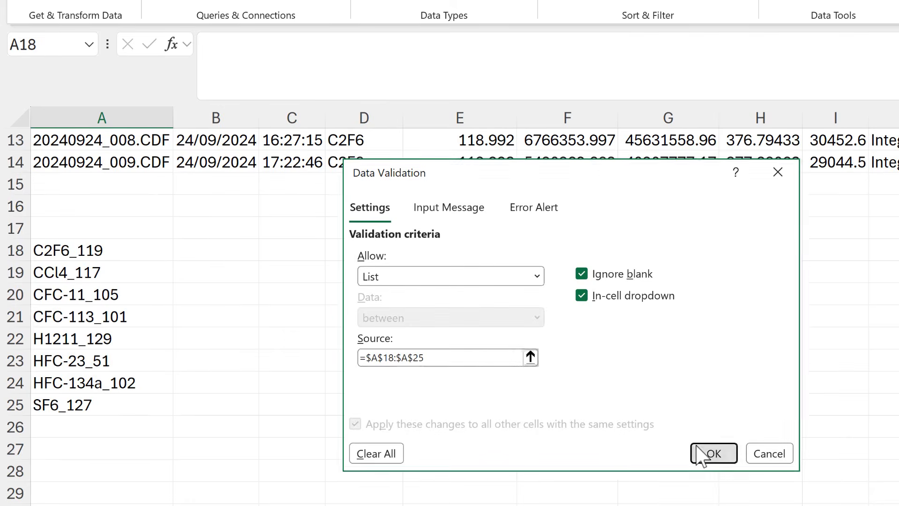
pyautogui.click(702, 453)
# Choose CCl4_117 from the validation list in cell A3.
pyautogui.click(323, 257)
pyautogui.scroll(4, 325, 281)
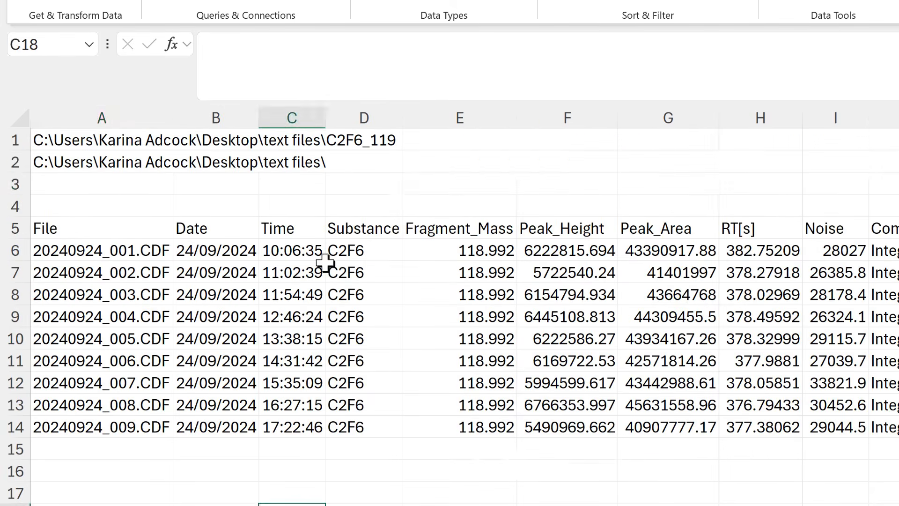
pyautogui.click(148, 187)
pyautogui.click(182, 188)
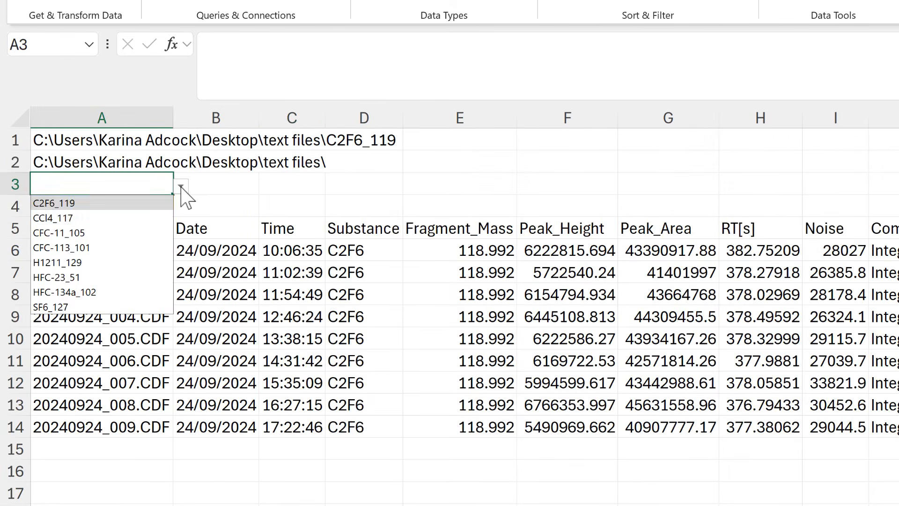
pyautogui.click(158, 218)
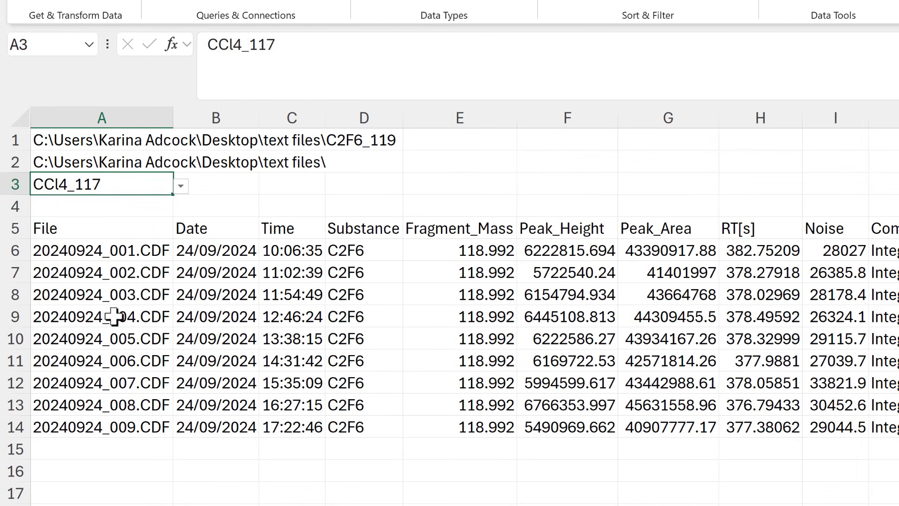
# Replace the quoted file path in cell A5's IMPORTTEXT formula with A2&A3.
pyautogui.click(97, 227)
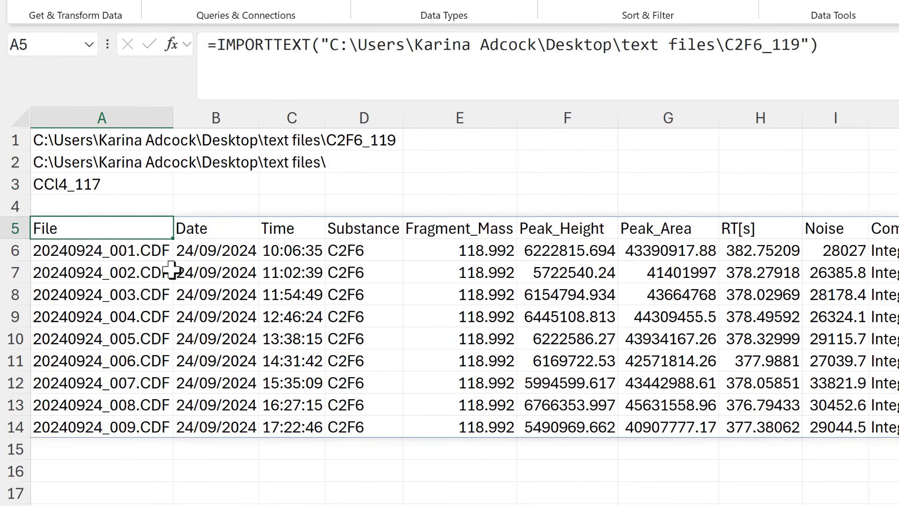
pyautogui.moveTo(811, 48); pyautogui.dragTo(322, 48)
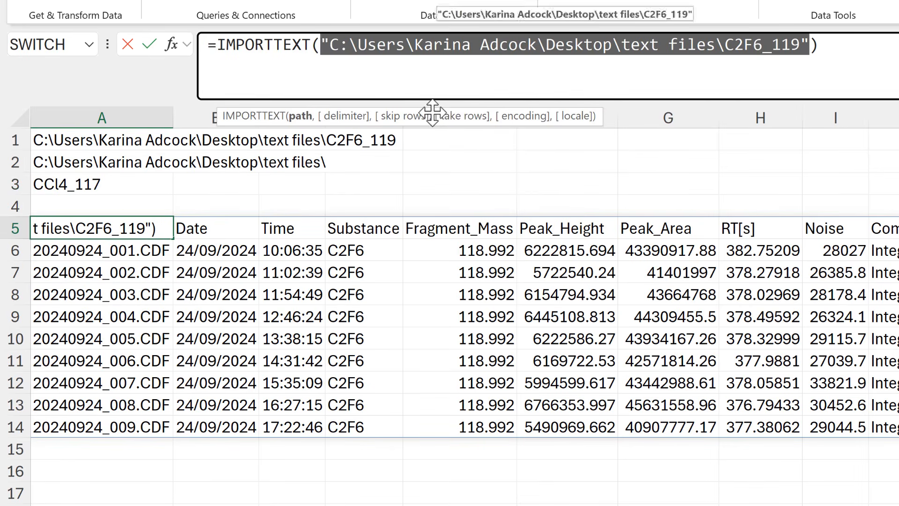
pyautogui.press('BackSpace')
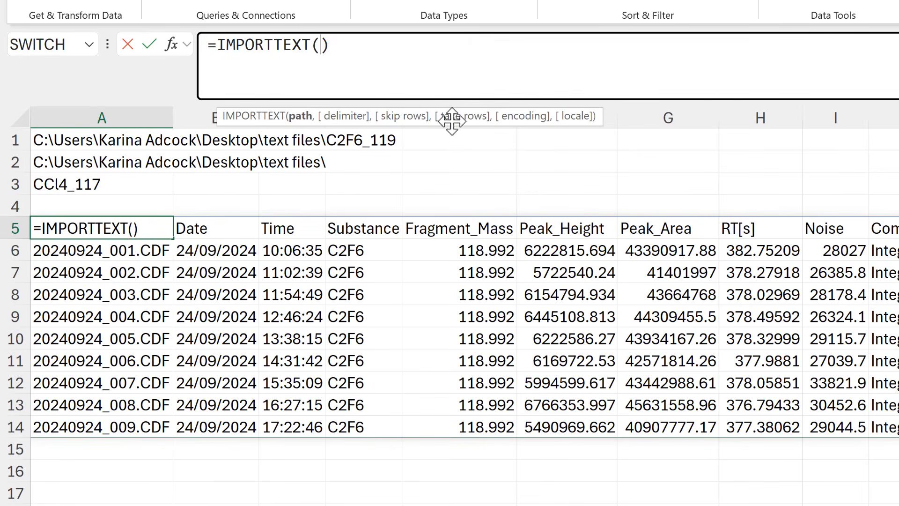
pyautogui.click(117, 162)
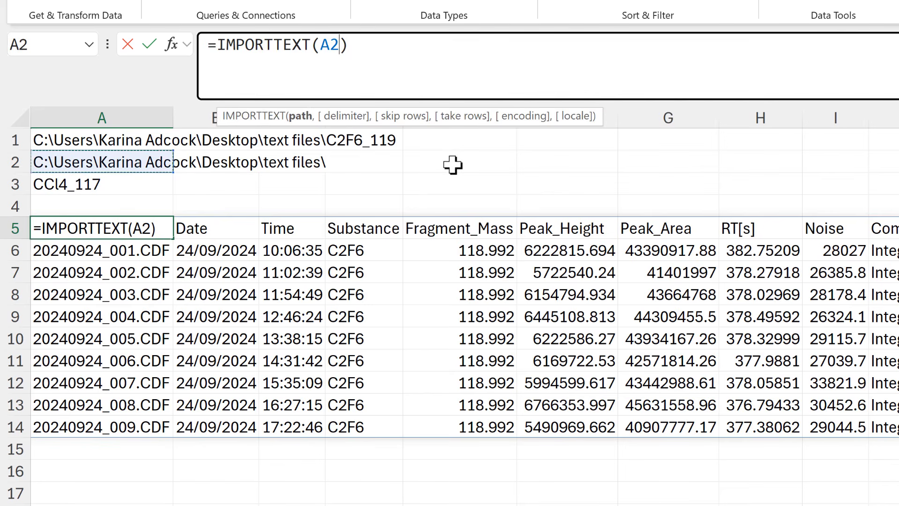
pyautogui.write('&')
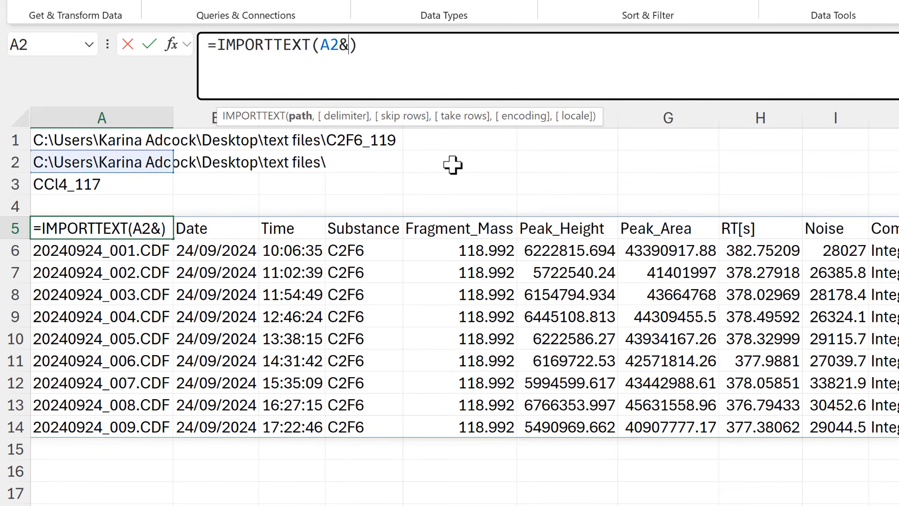
pyautogui.click(96, 186)
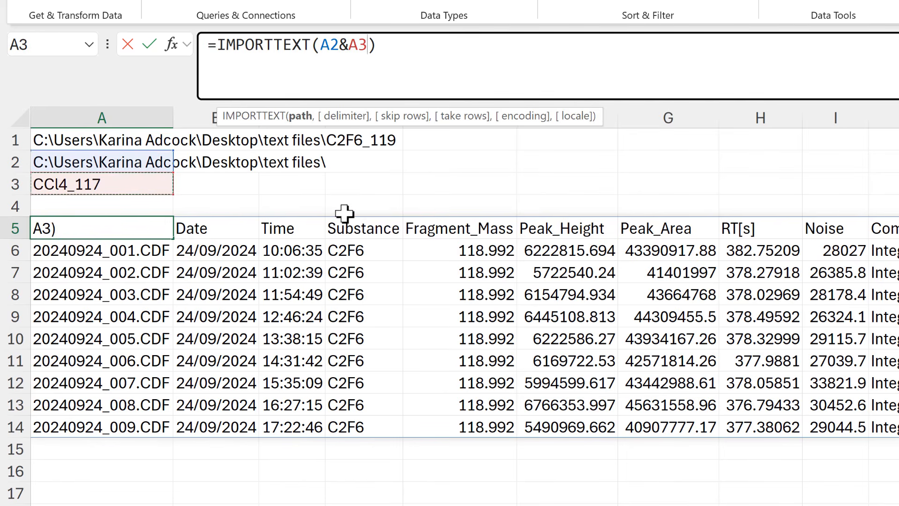
pyautogui.press('Return')
# Test the file selection in cell A3 by choosing CFC-113_101 and finally HFC-23_51.
pyautogui.click(159, 188)
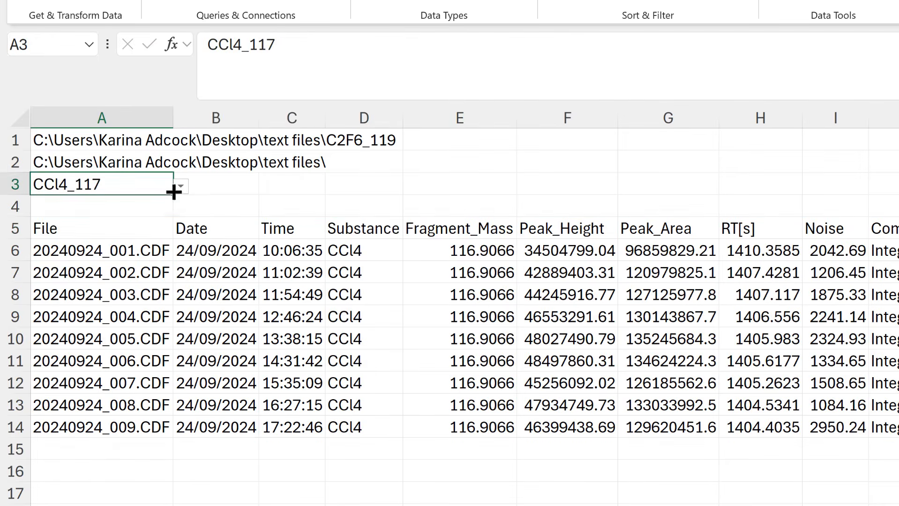
pyautogui.click(181, 186)
pyautogui.click(147, 247)
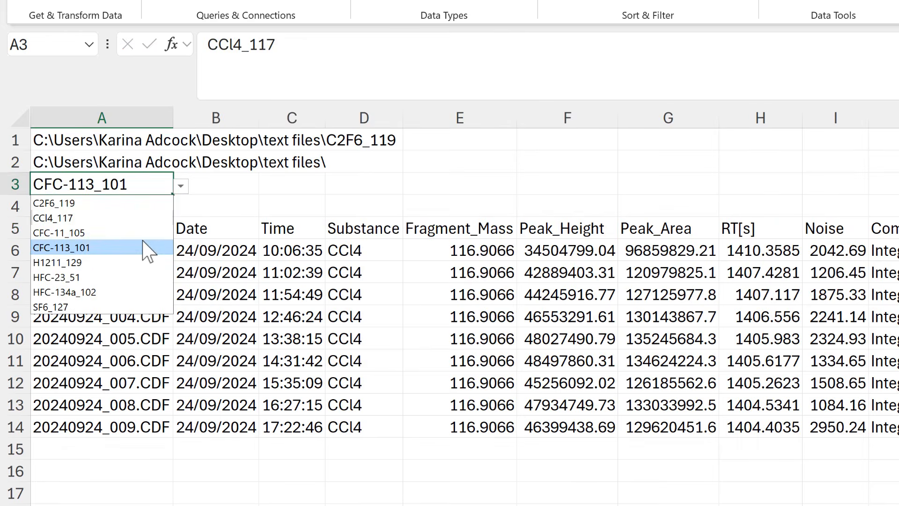
pyautogui.click(181, 187)
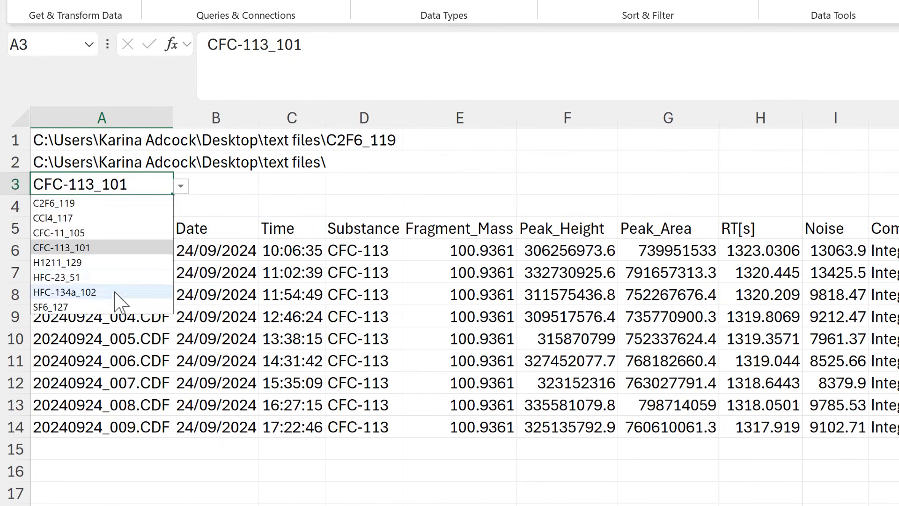
pyautogui.click(110, 278)
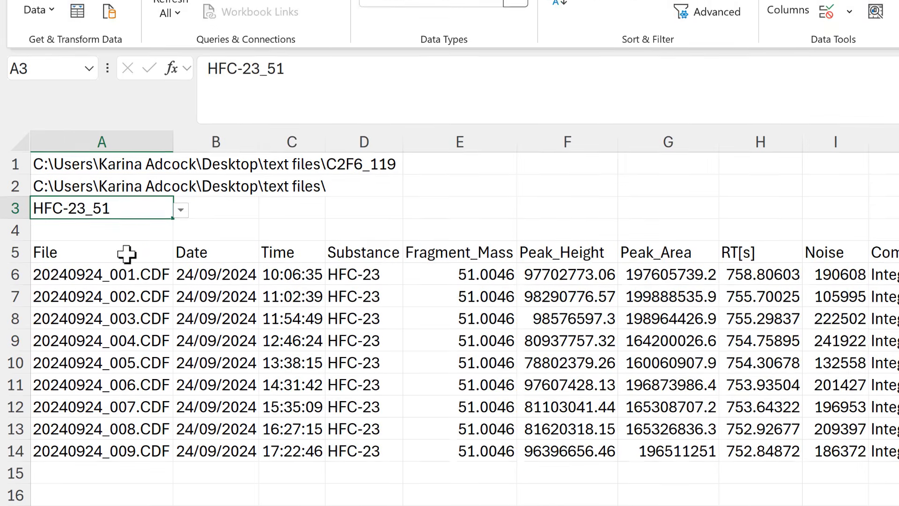
# Extend the IMPORTTEXT formula in A5 with an empty delimiter and a skip rows value of 1.
pyautogui.click(127, 254)
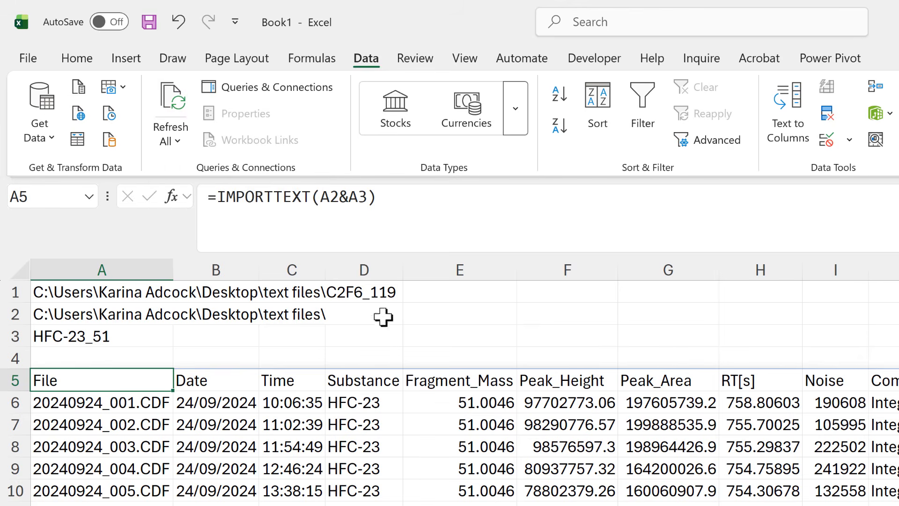
pyautogui.click(373, 195)
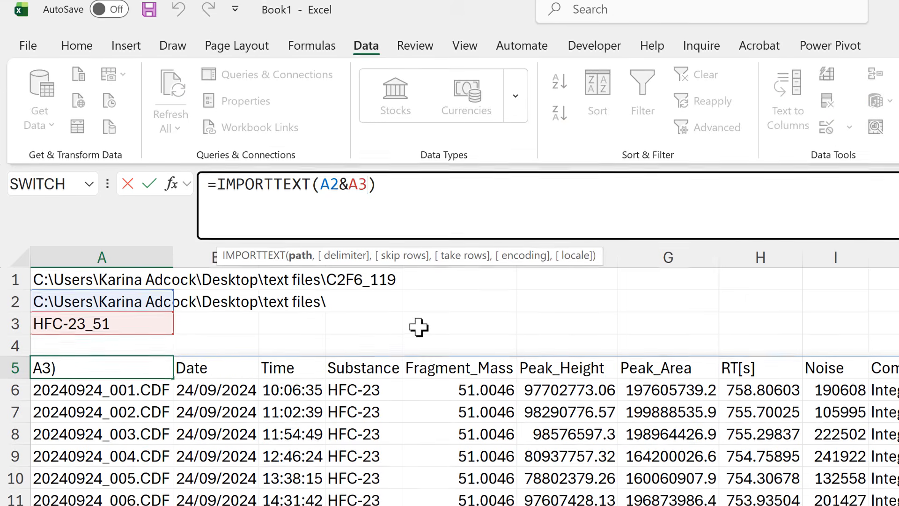
pyautogui.write(',,')
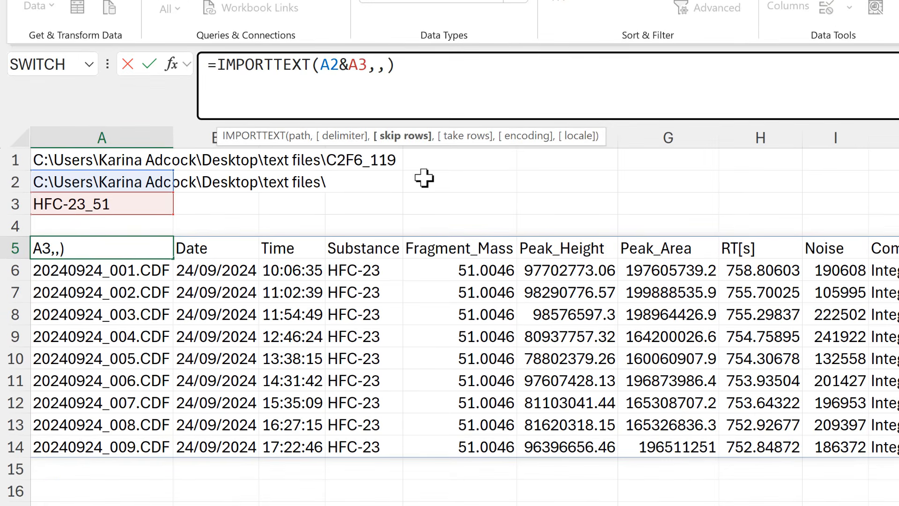
pyautogui.press('Right')
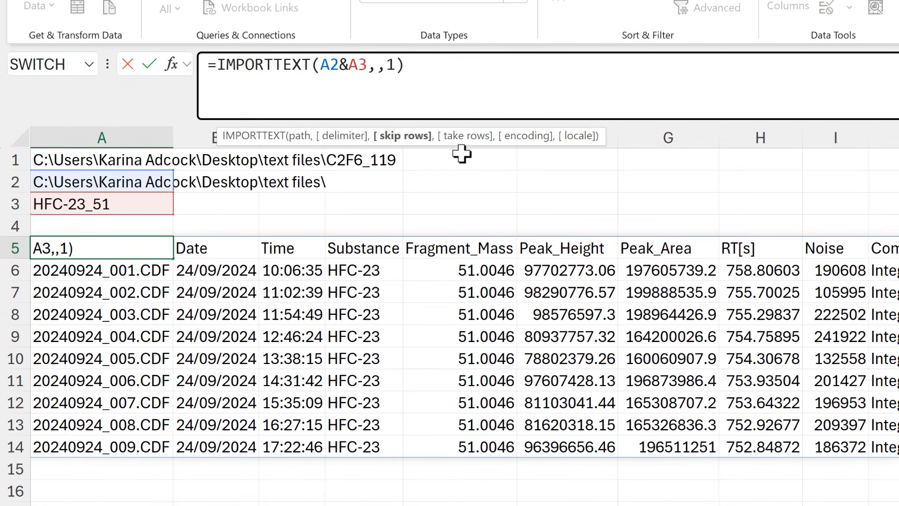
pyautogui.press('Return')
# Change the skip rows argument of the IMPORTTEXT formula in A5 to -2.
pyautogui.click(110, 247)
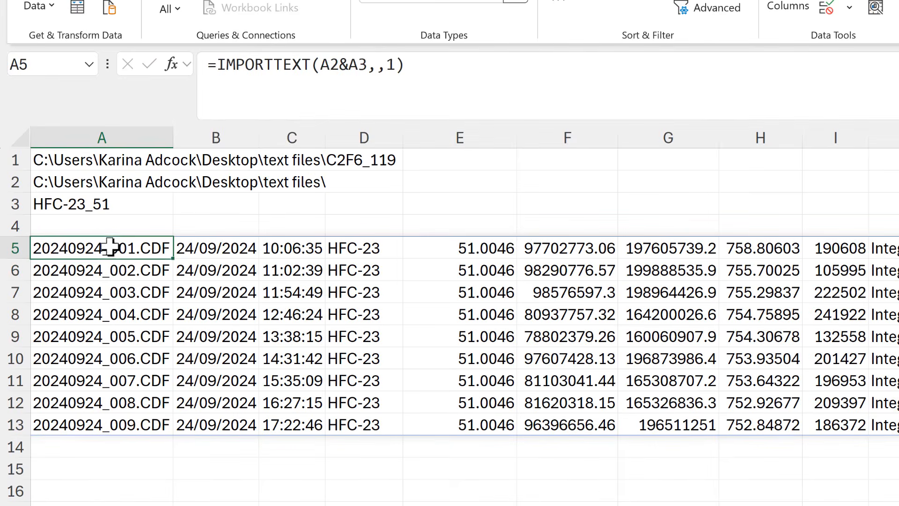
pyautogui.click(438, 76)
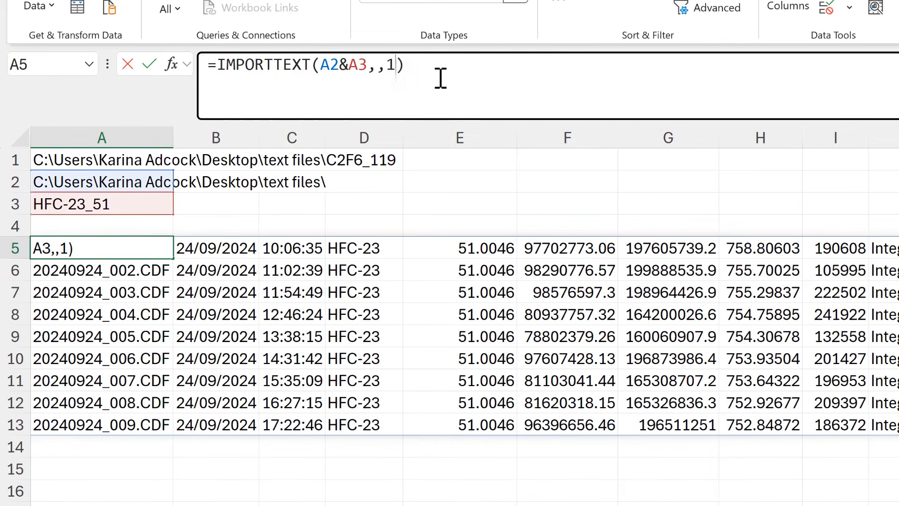
pyautogui.press('BackSpace')
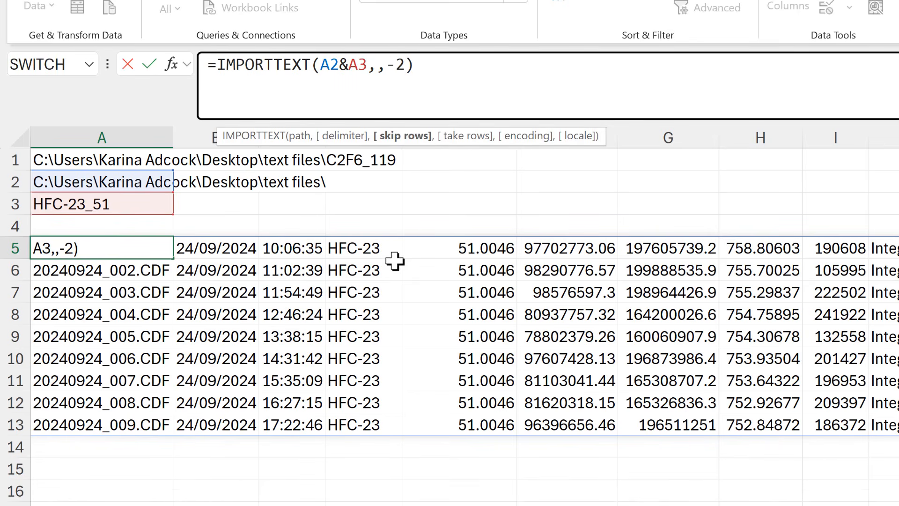
pyautogui.press('Return')
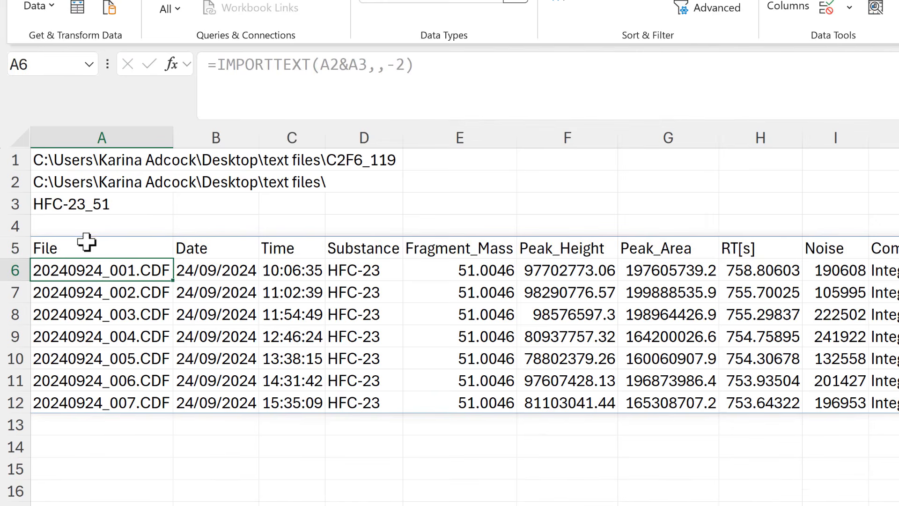
# Leave the skip rows argument of A5's IMPORTTEXT formula empty and set take rows to 1.
pyautogui.click(86, 241)
pyautogui.click(405, 65)
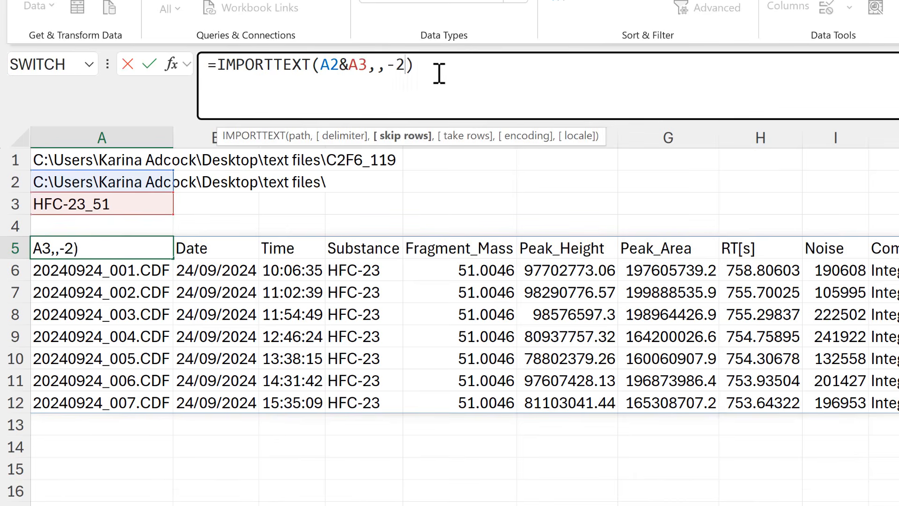
pyautogui.write(',')
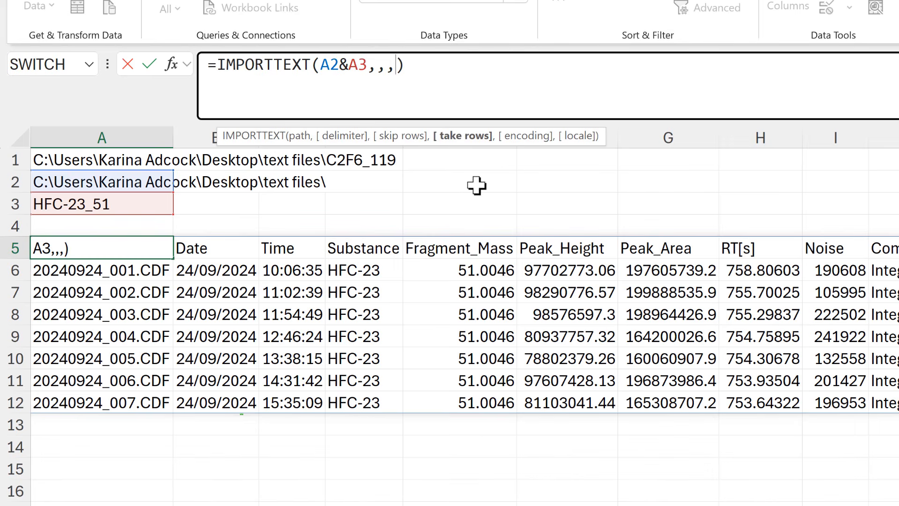
pyautogui.write('1')
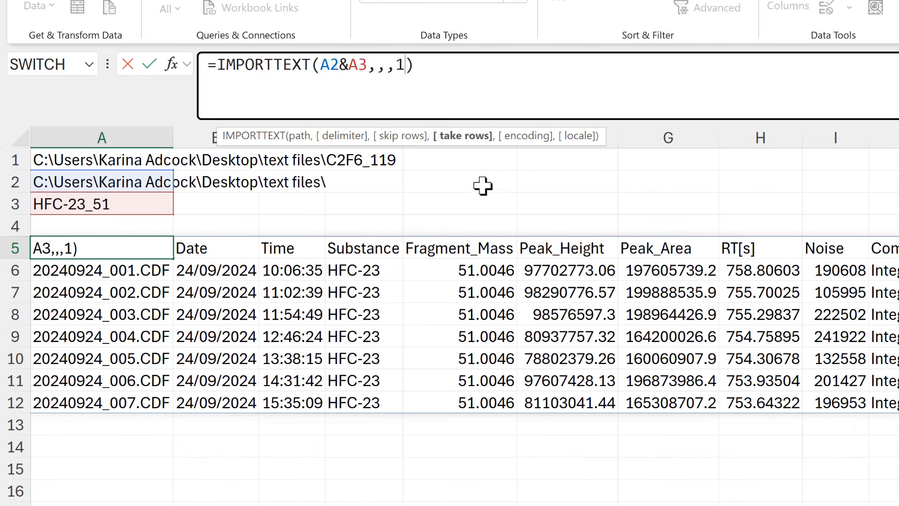
pyautogui.press('Return')
# Change the take rows argument of the IMPORTTEXT formula in A5 to -2.
pyautogui.click(140, 243)
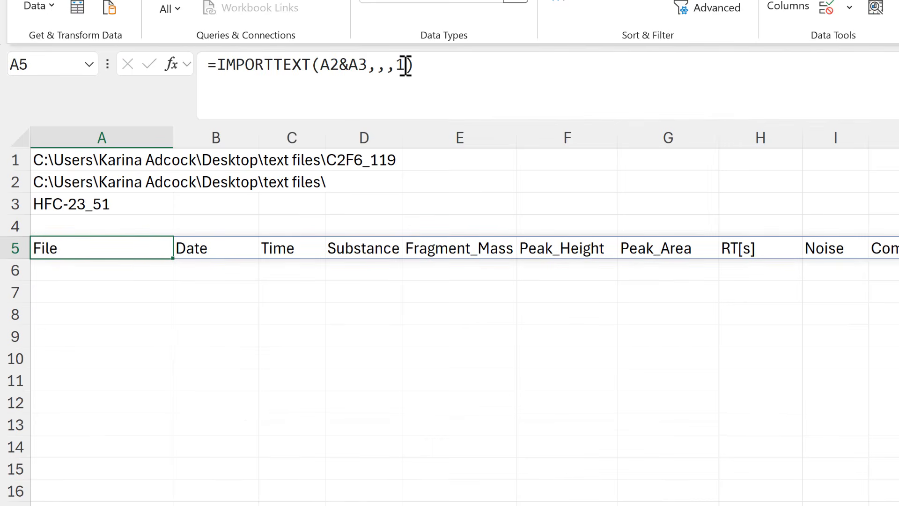
pyautogui.click(405, 65)
pyautogui.write('-')
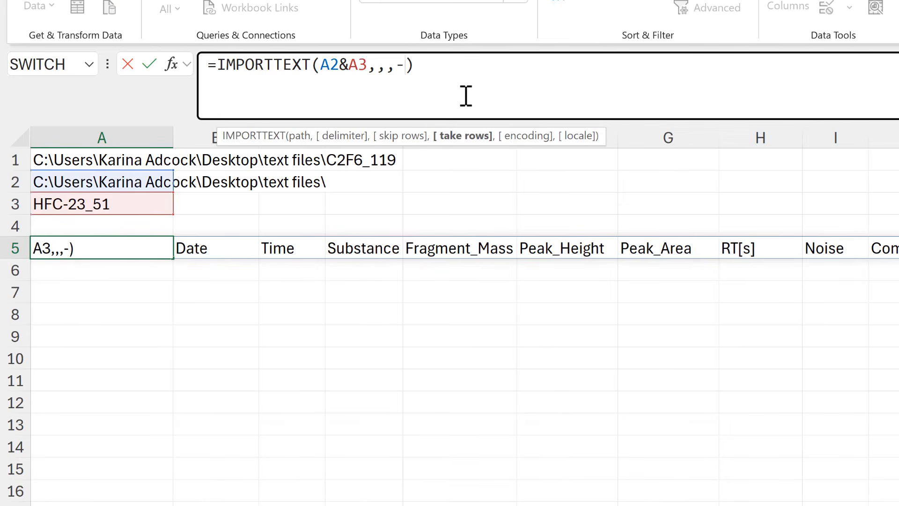
pyautogui.write('2')
pyautogui.press('Return')
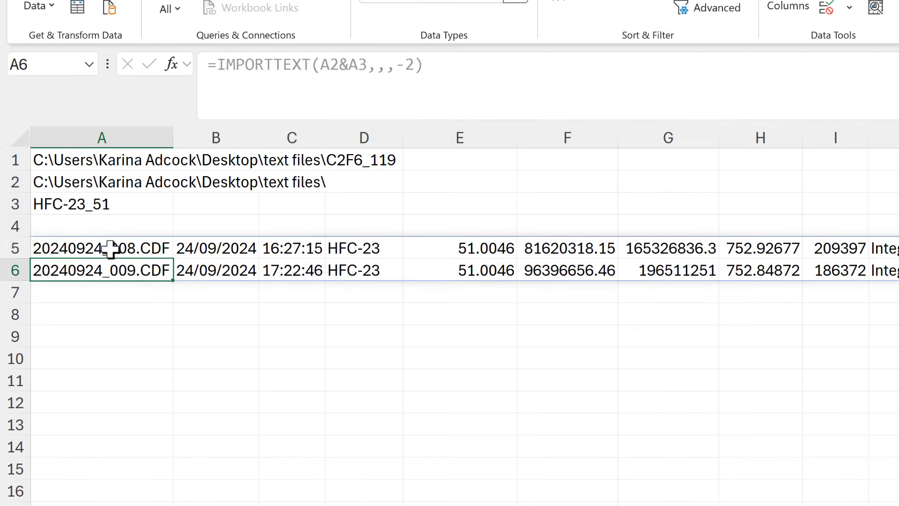
pyautogui.click(105, 248)
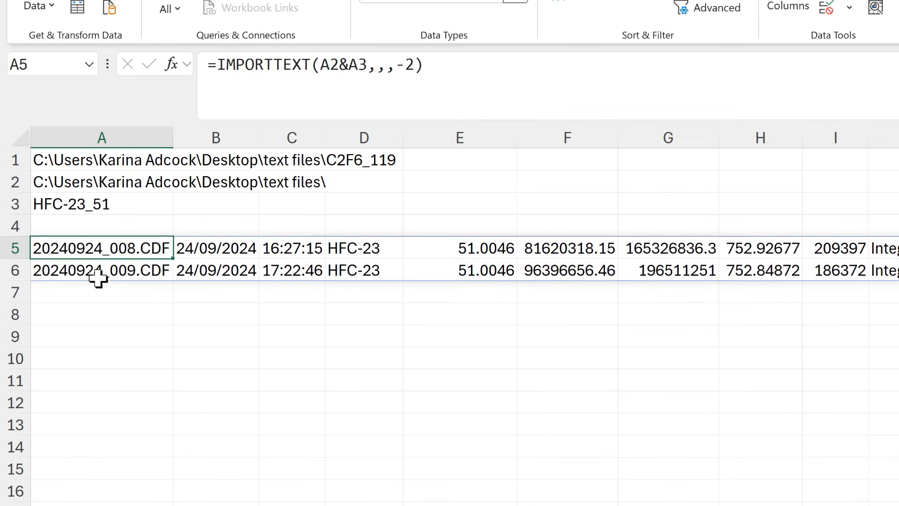
pyautogui.click(103, 360)
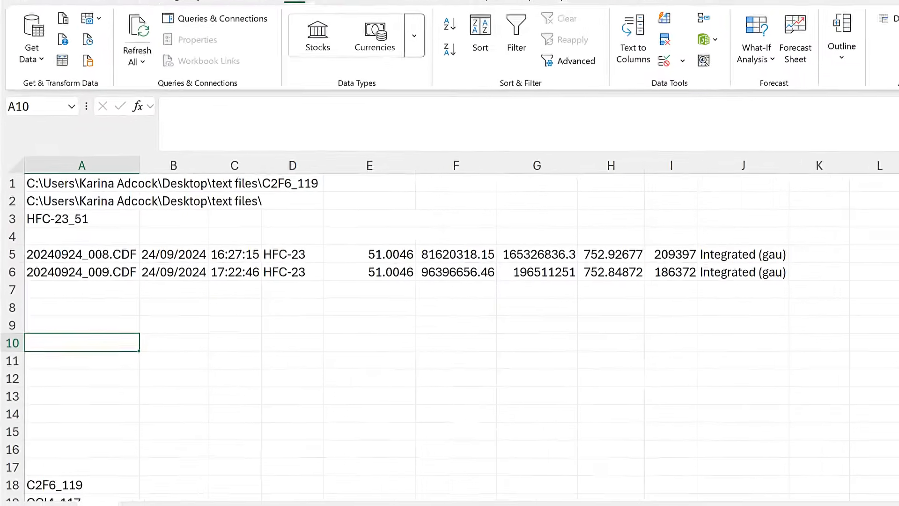
# Open Sheet2, and copy the full address of the NOAA monthly CO2 flask text file from the browser.
pyautogui.click(131, 478)
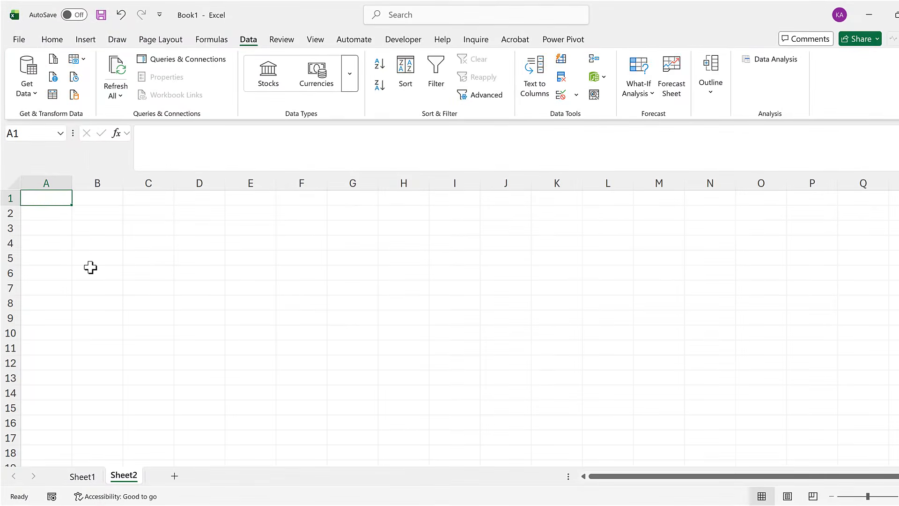
pyautogui.click(201, 505)
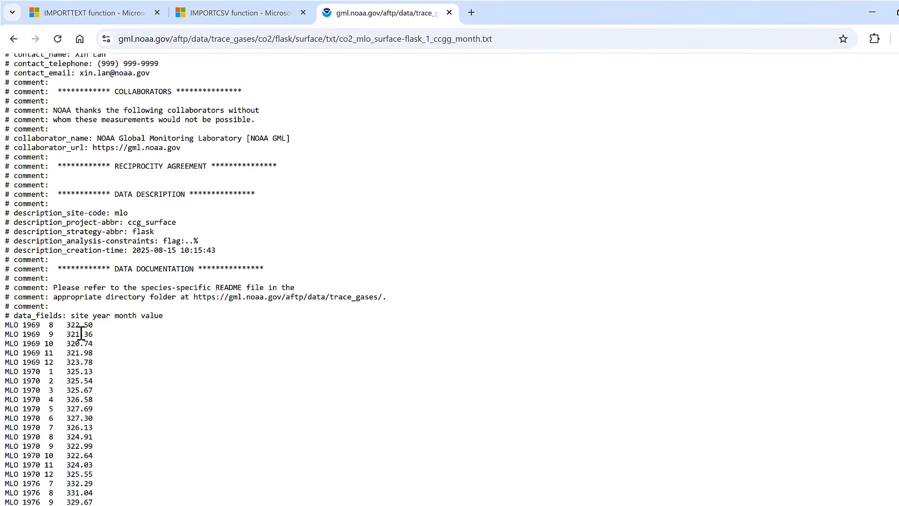
pyautogui.click(304, 37)
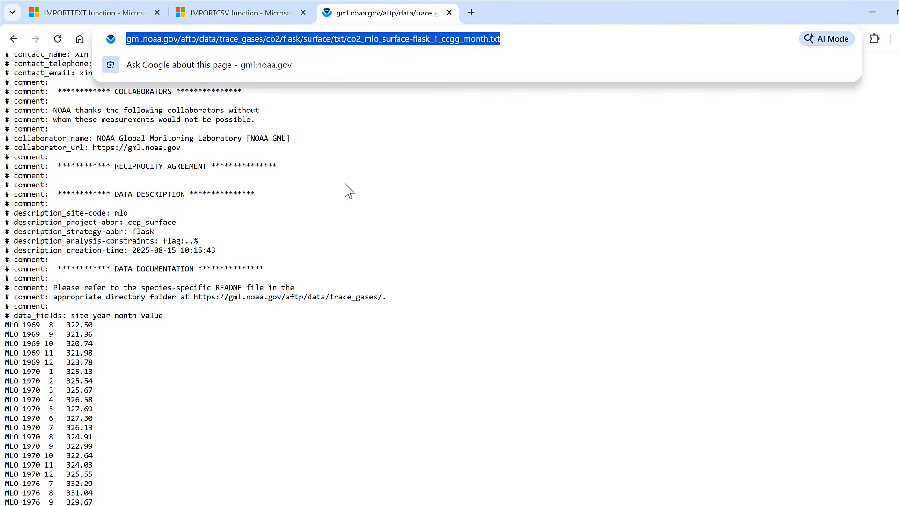
pyautogui.hotkey('ctrl', 'c')
pyautogui.click(374, 179)
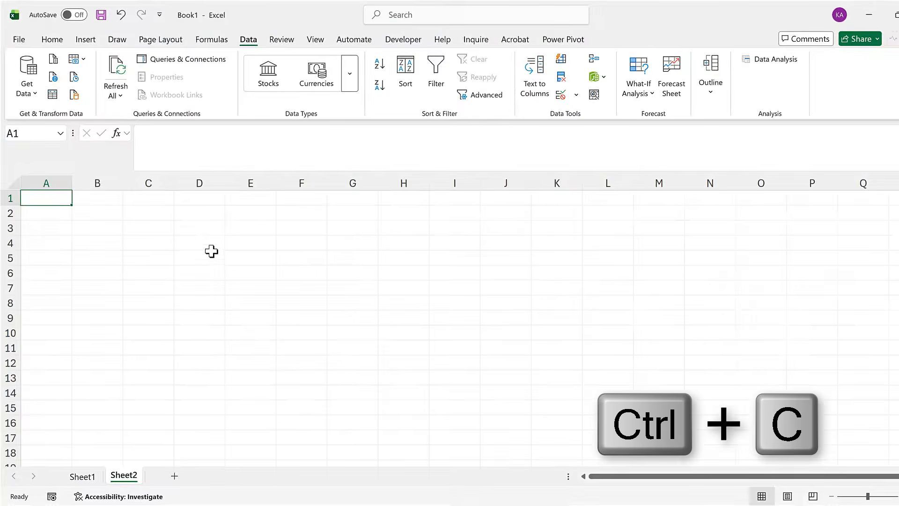
# Enter an IMPORTTEXT formula in A1 of Sheet2 with the copied NOAA URL in quotes as its path, pasting everything.
pyautogui.write('=impo')
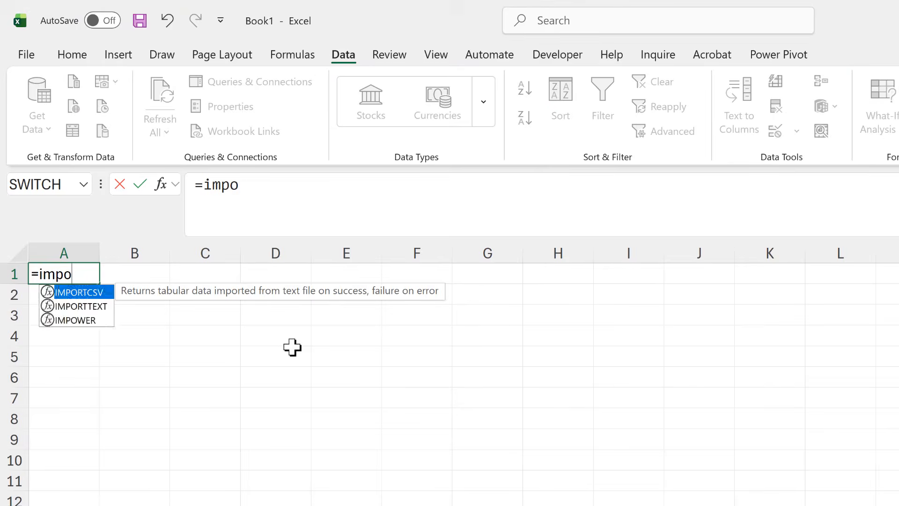
pyautogui.write('rt')
pyautogui.click(108, 309)
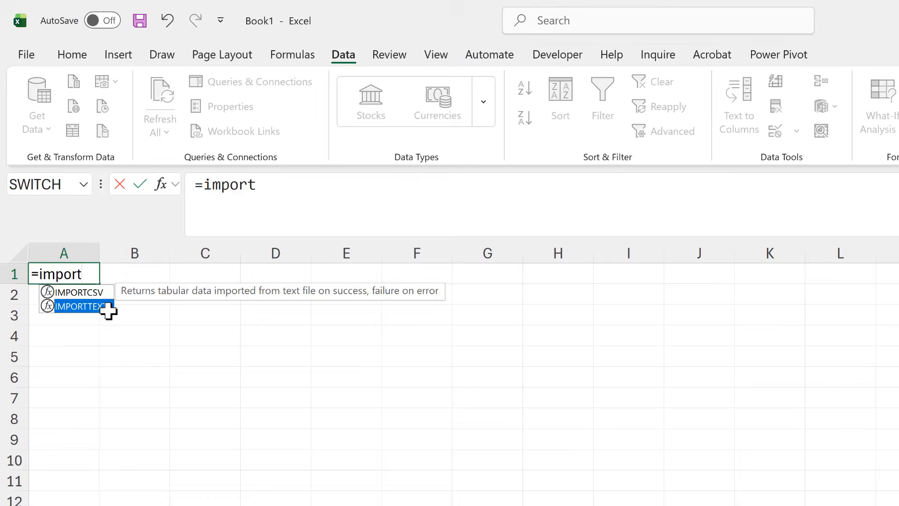
pyautogui.doubleClick(108, 309)
pyautogui.click(347, 193)
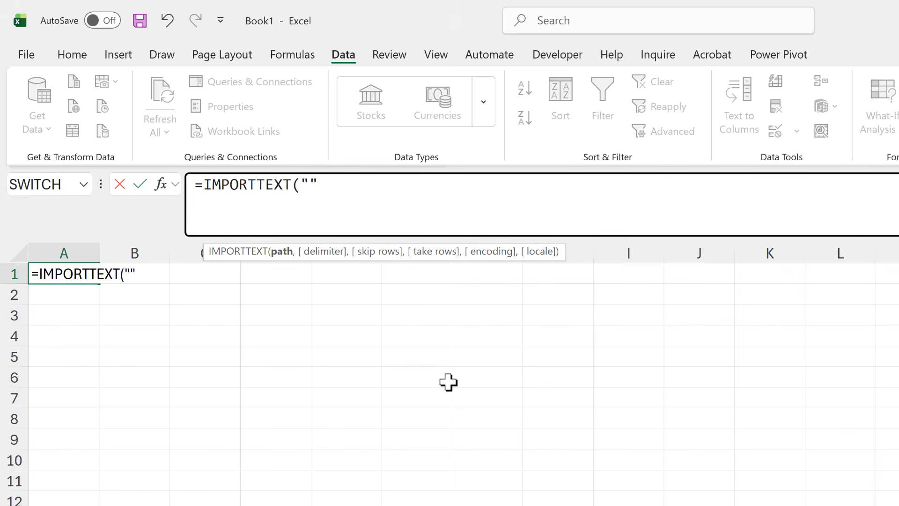
pyautogui.hotkey('ctrl', 'v')
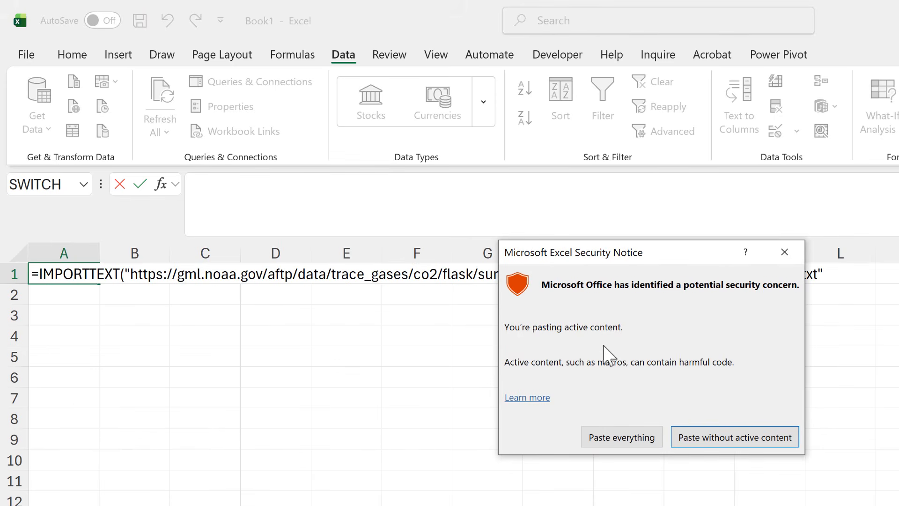
pyautogui.click(620, 437)
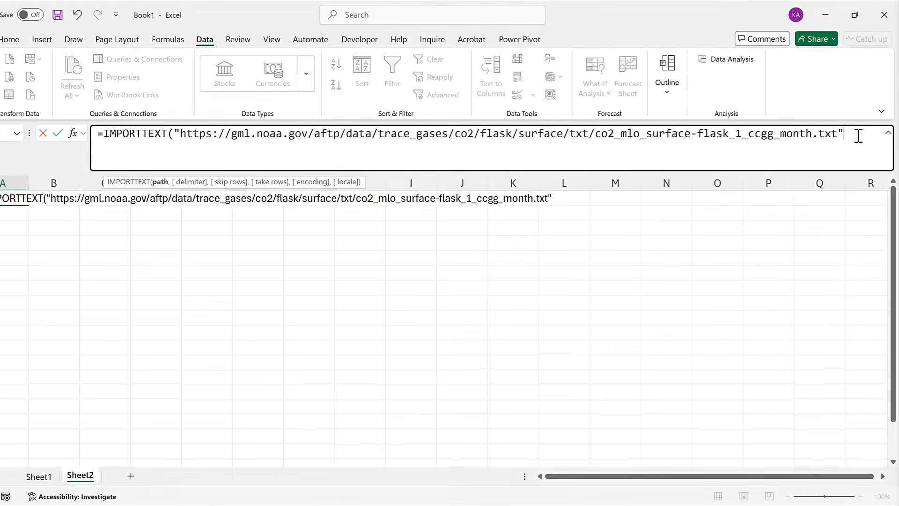
pyautogui.write(')')
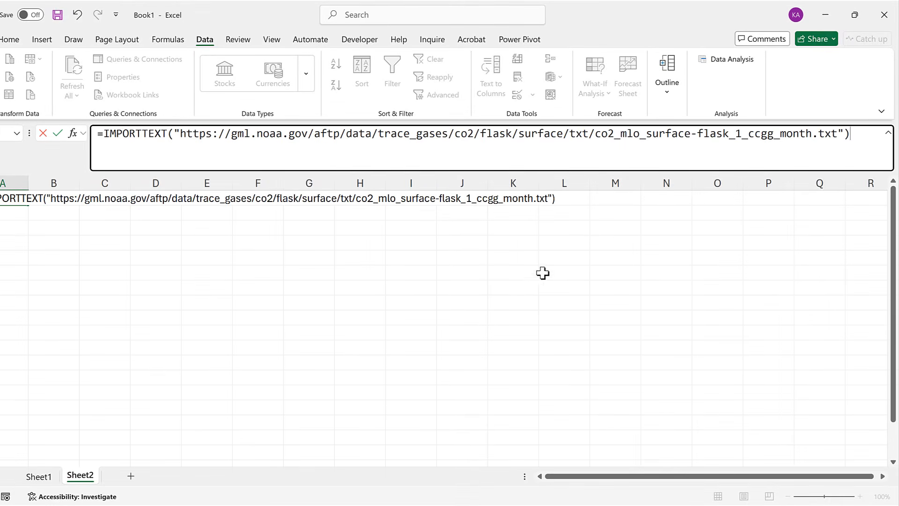
pyautogui.press('Return')
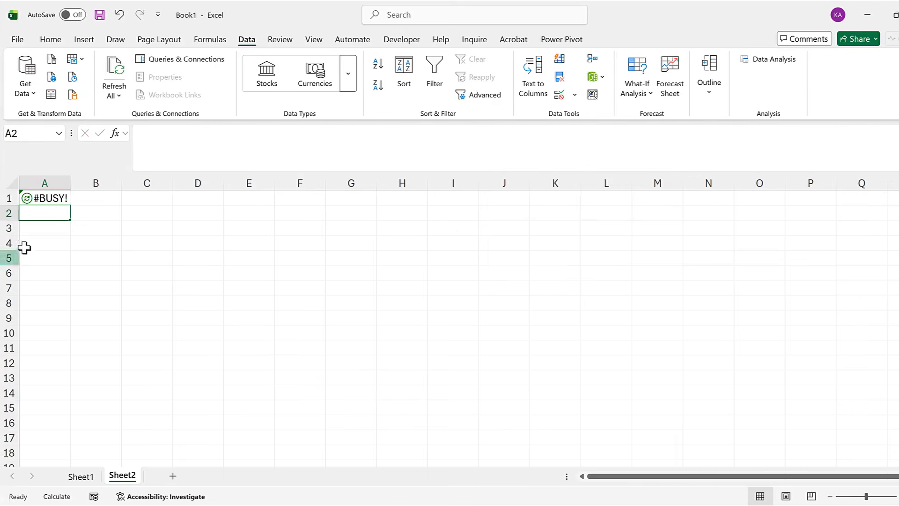
pyautogui.click(56, 229)
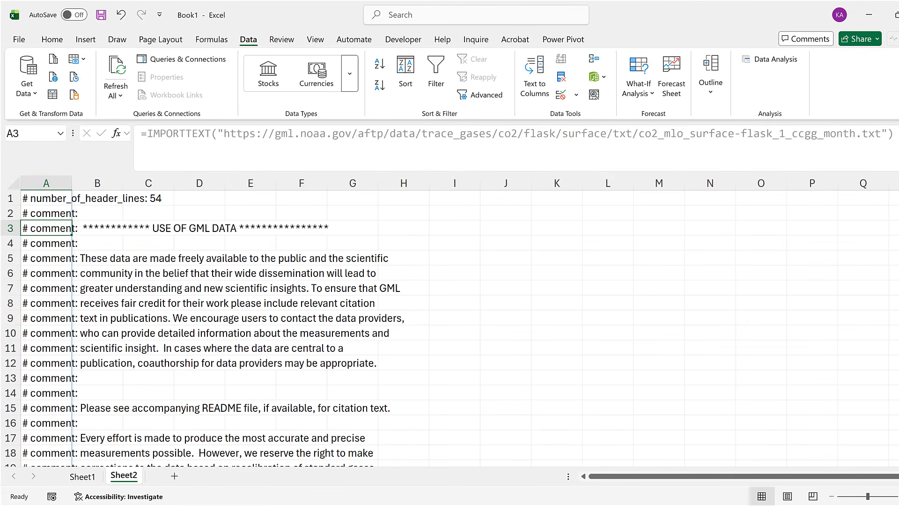
# Switch to the browser and review the web authentication methods on the IMPORTTEXT function support page.
pyautogui.hotkey('alt', 'Tab')
pyautogui.click(58, 7)
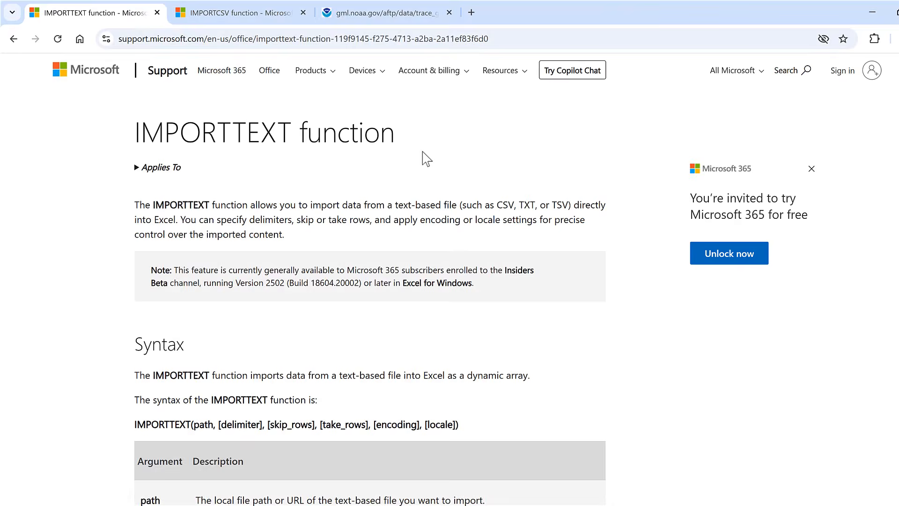
pyautogui.scroll(-20, 443, 169)
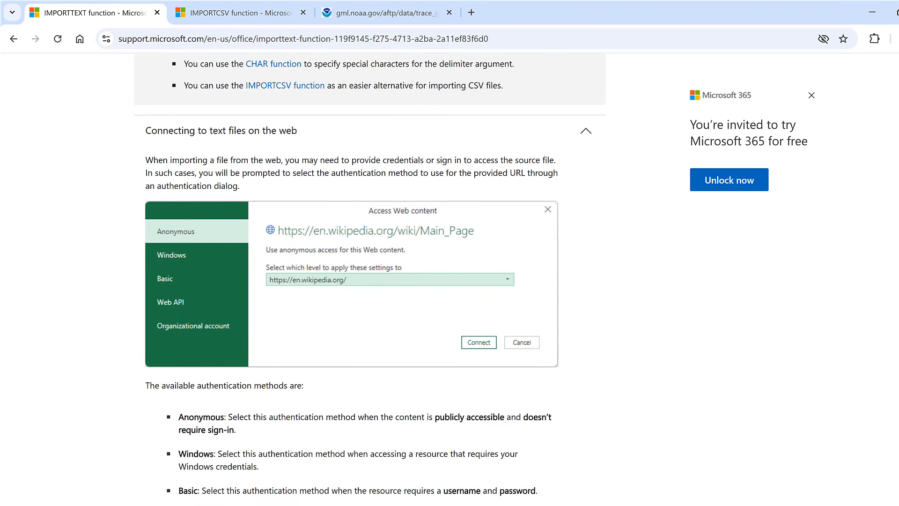
# Back in Excel, extend A1's IMPORTTEXT formula with a line break, an empty delimiter and a skip rows value of 54.
pyautogui.hotkey('alt', 'Tab')
pyautogui.click(63, 197)
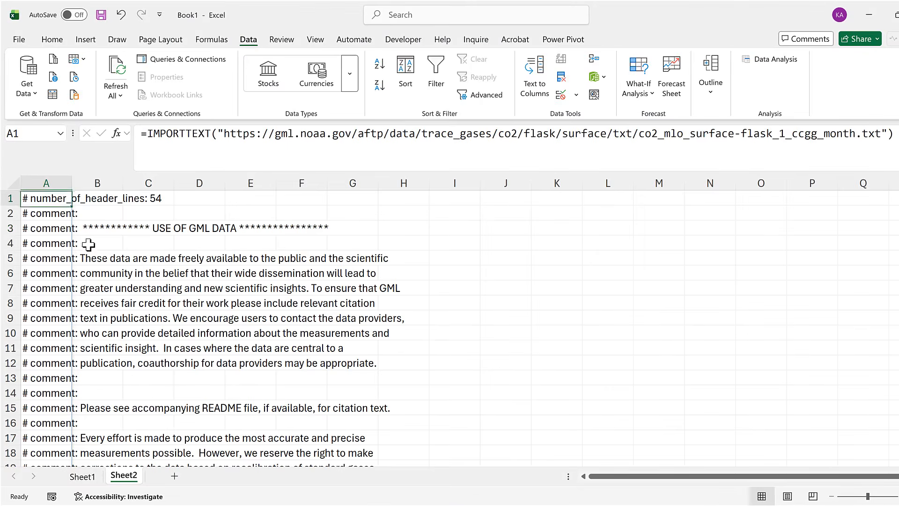
pyautogui.scroll(-4, 89, 264)
pyautogui.scroll(-7, 90, 263)
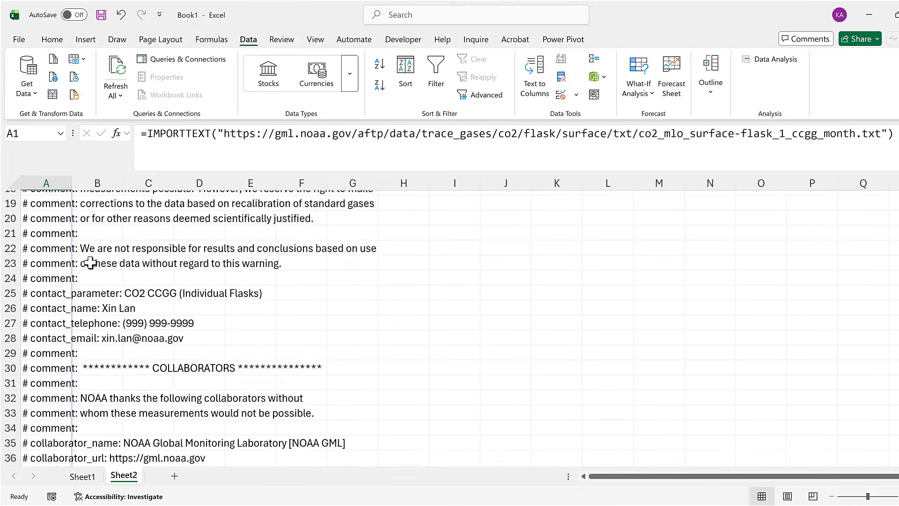
pyautogui.scroll(-4, 90, 263)
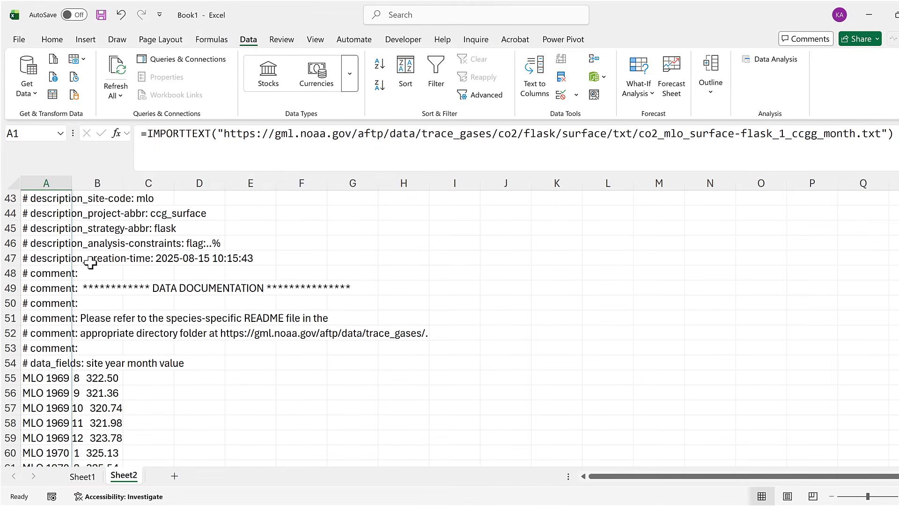
pyautogui.scroll(15, 91, 261)
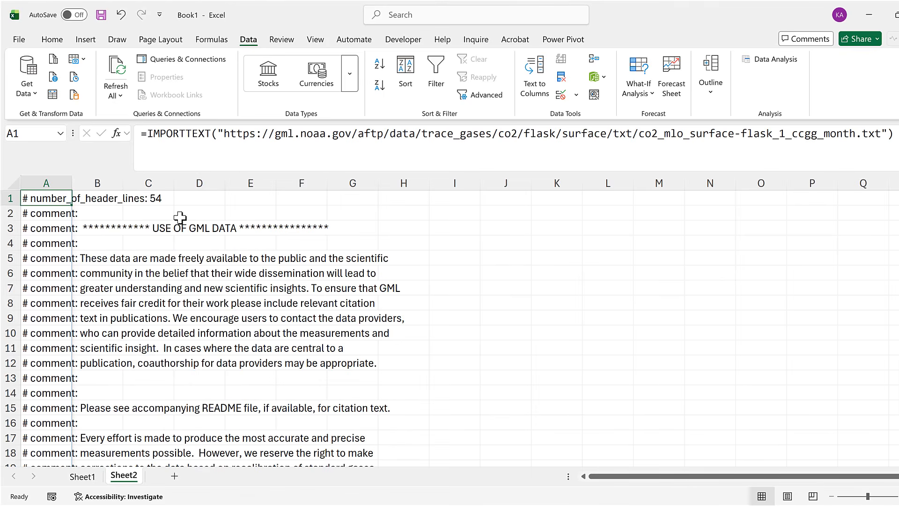
pyautogui.click(890, 134)
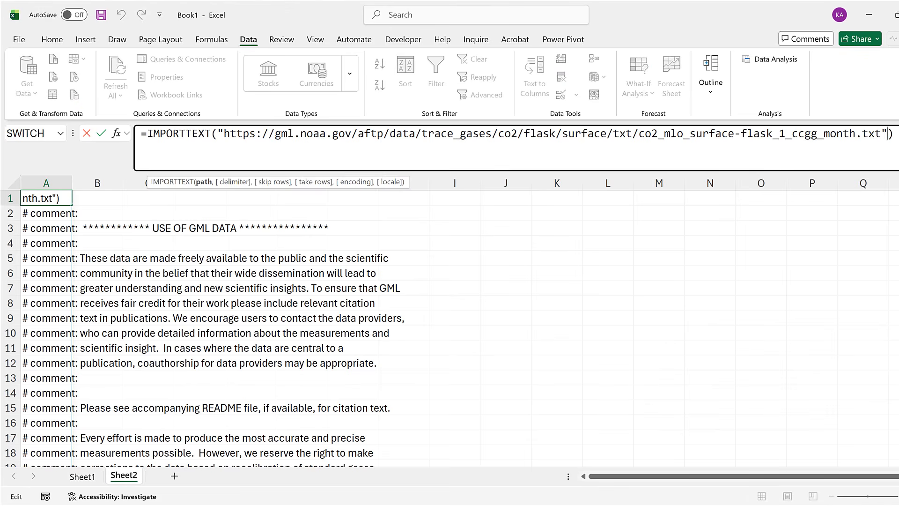
pyautogui.write(',')
pyautogui.hotkey('alt', 'Return')
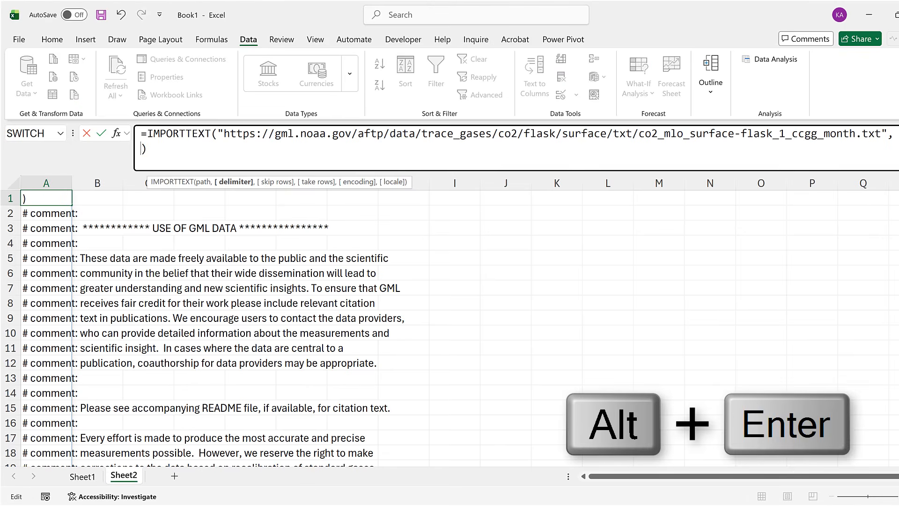
pyautogui.write(',')
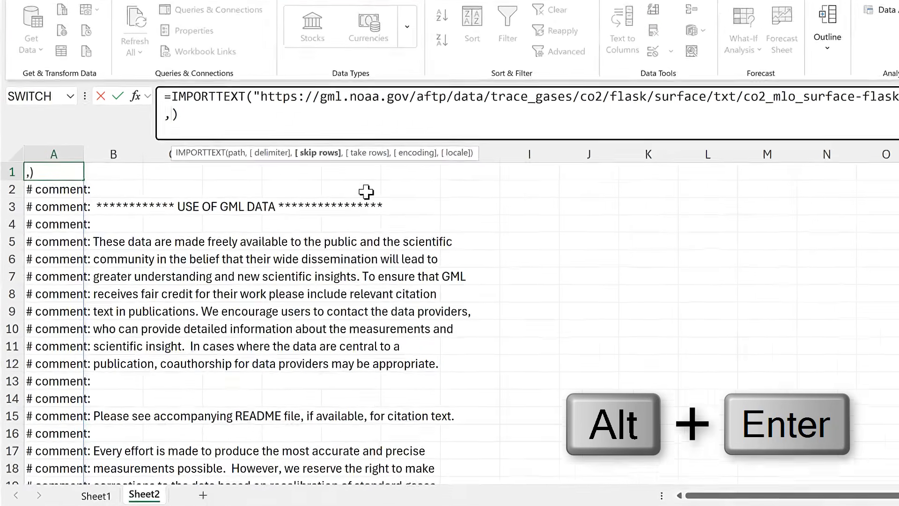
pyautogui.write('54')
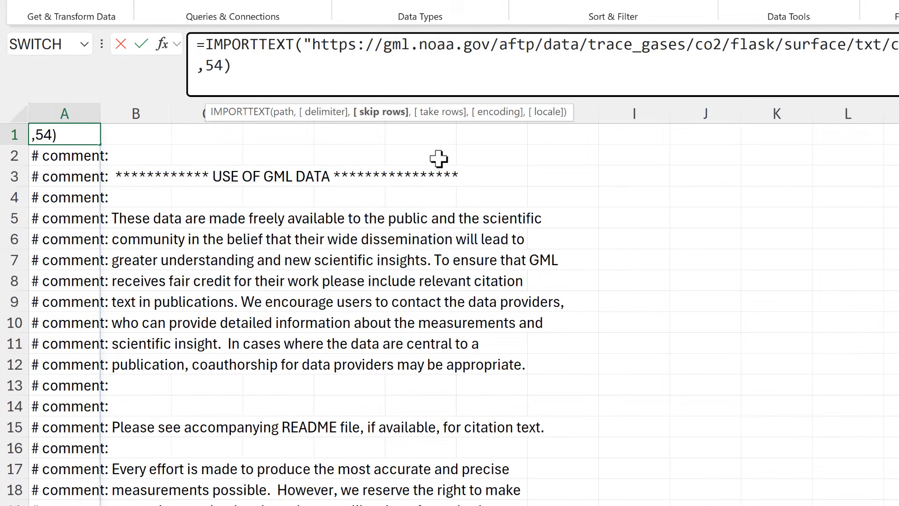
pyautogui.press('Return')
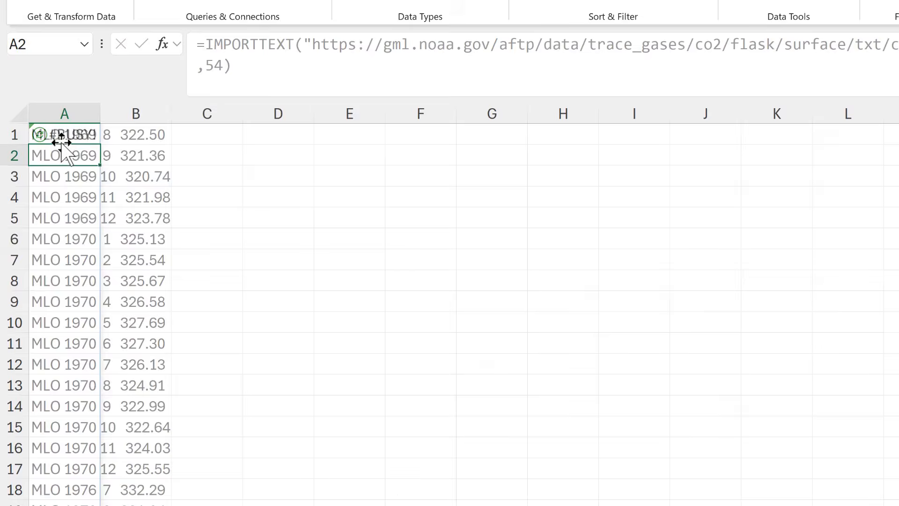
# Widen column A so the full imported text lines fit inside it.
pyautogui.click(63, 135)
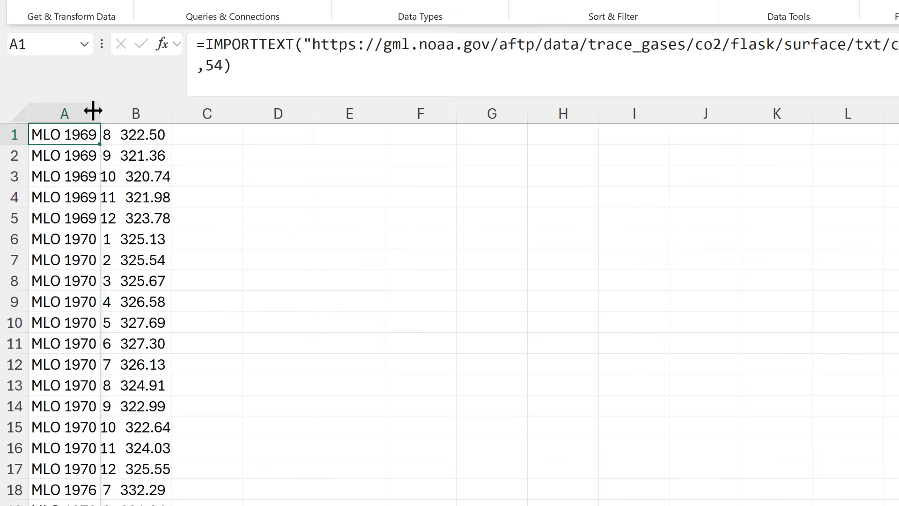
pyautogui.moveTo(100, 112); pyautogui.dragTo(280, 136)
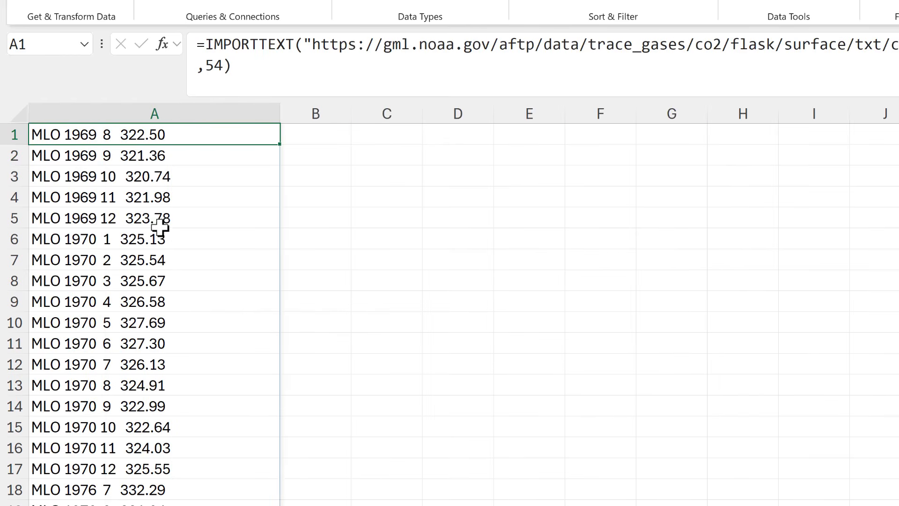
# Set the delimiter argument of A1's IMPORTTEXT formula to a single space in quotes and narrow column A.
pyautogui.click(199, 66)
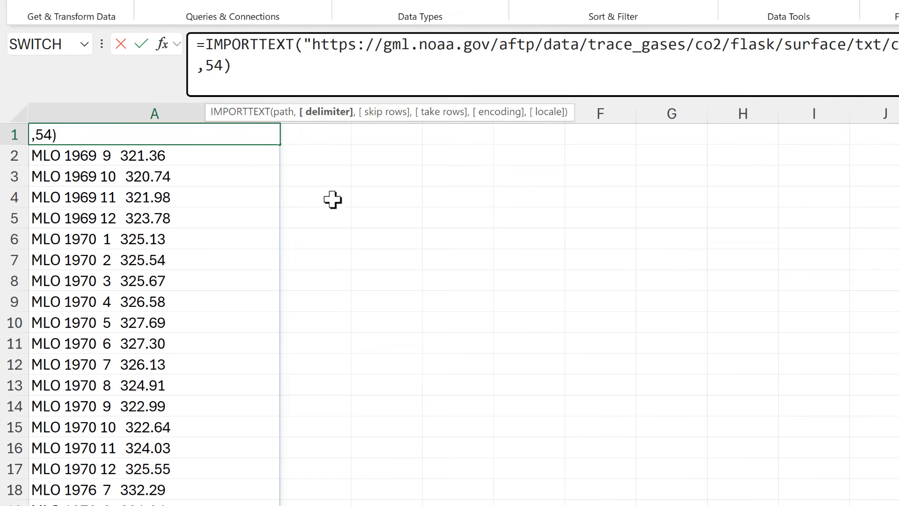
pyautogui.write('" "')
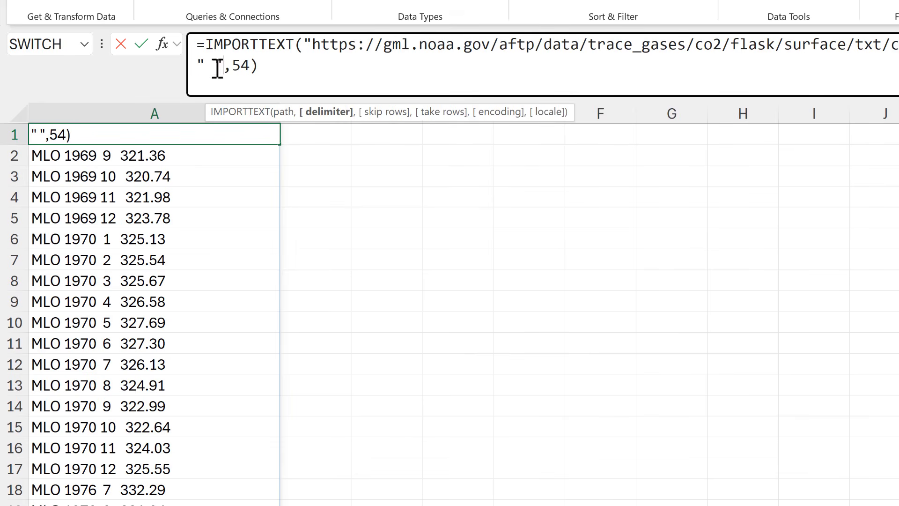
pyautogui.moveTo(206, 65); pyautogui.dragTo(214, 66)
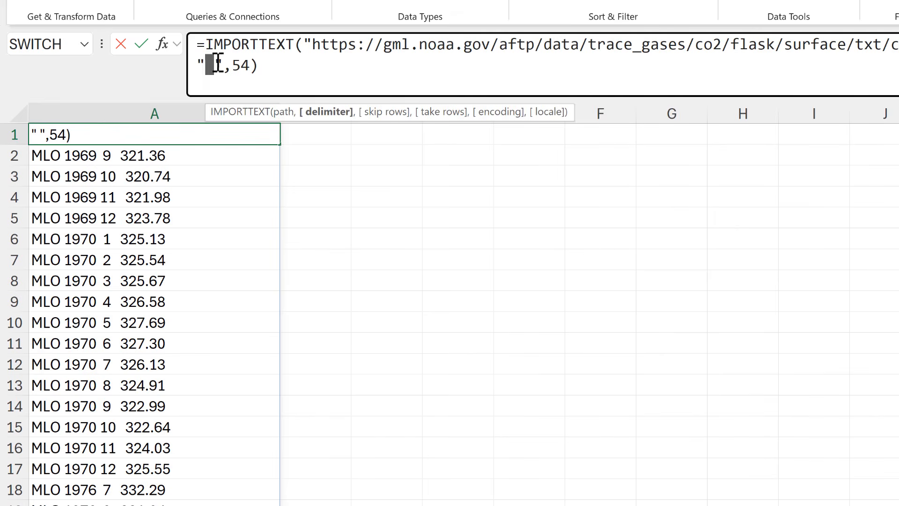
pyautogui.click(282, 64)
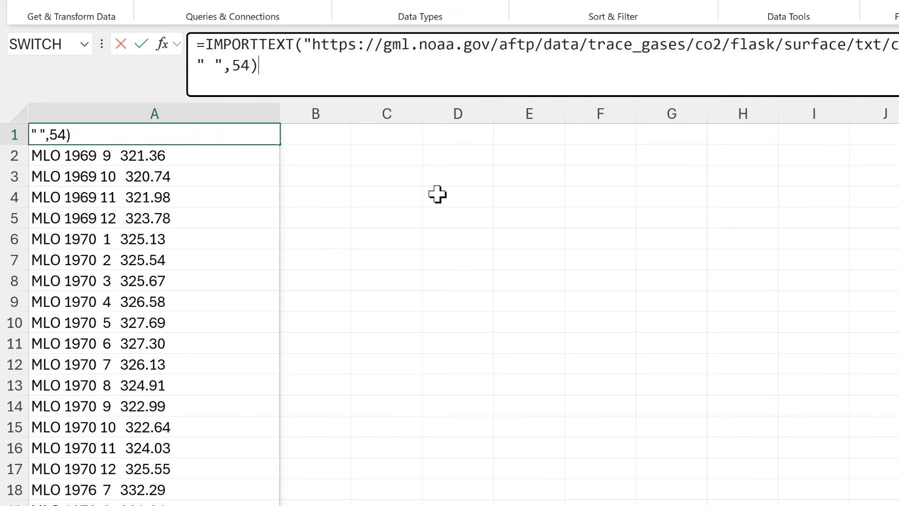
pyautogui.press('Return')
pyautogui.moveTo(276, 111); pyautogui.dragTo(108, 114)
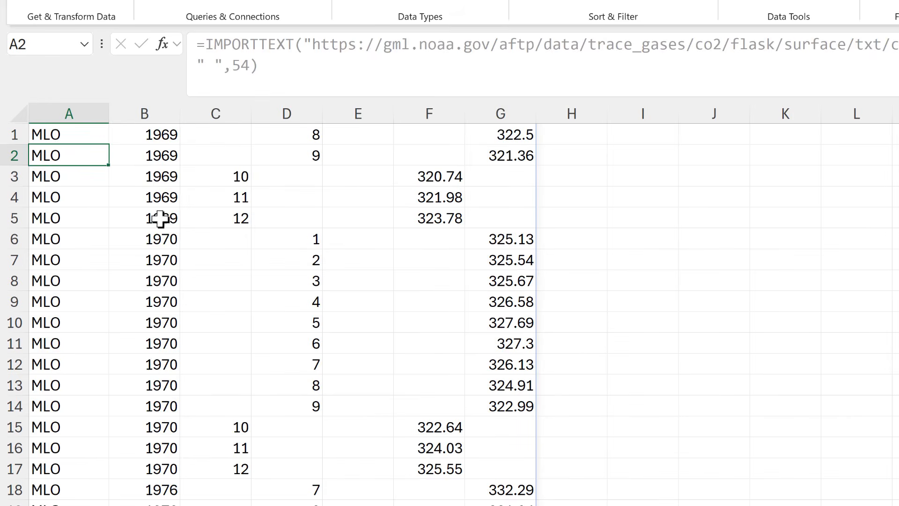
# Examine how the single-digit month values in column D are placed, including the range D6:D14.
pyautogui.click(278, 130)
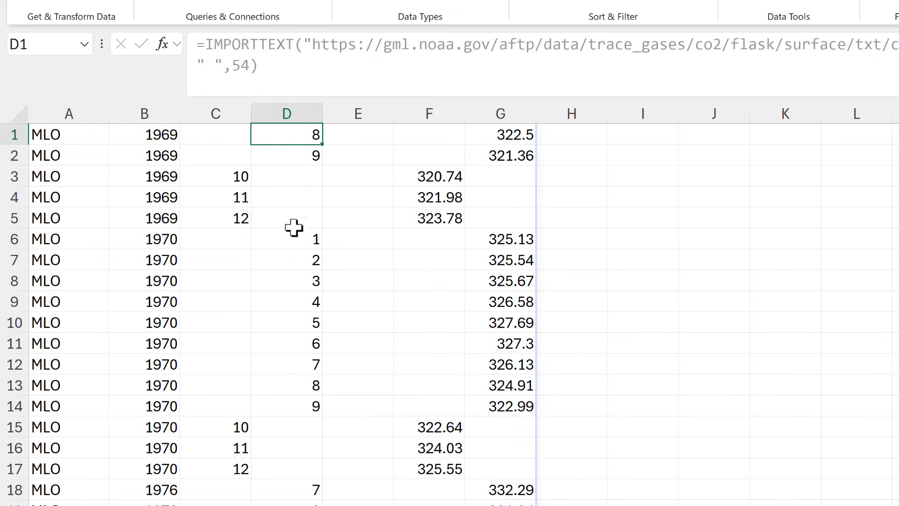
pyautogui.moveTo(295, 240); pyautogui.dragTo(294, 404)
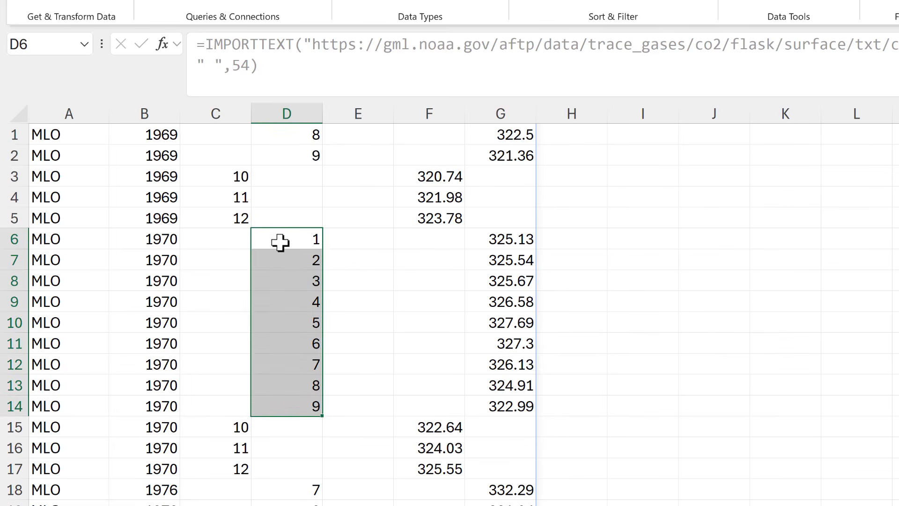
pyautogui.click(286, 239)
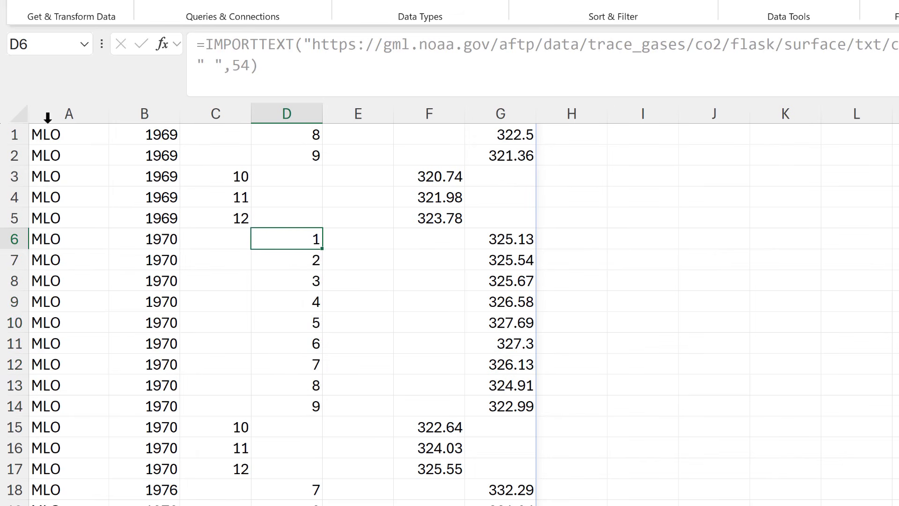
# Replace the space delimiter in A1's IMPORTTEXT formula with a curly-brace array of split positions starting with 0.
pyautogui.click(67, 134)
pyautogui.moveTo(224, 64); pyautogui.dragTo(196, 66)
pyautogui.press('Delete')
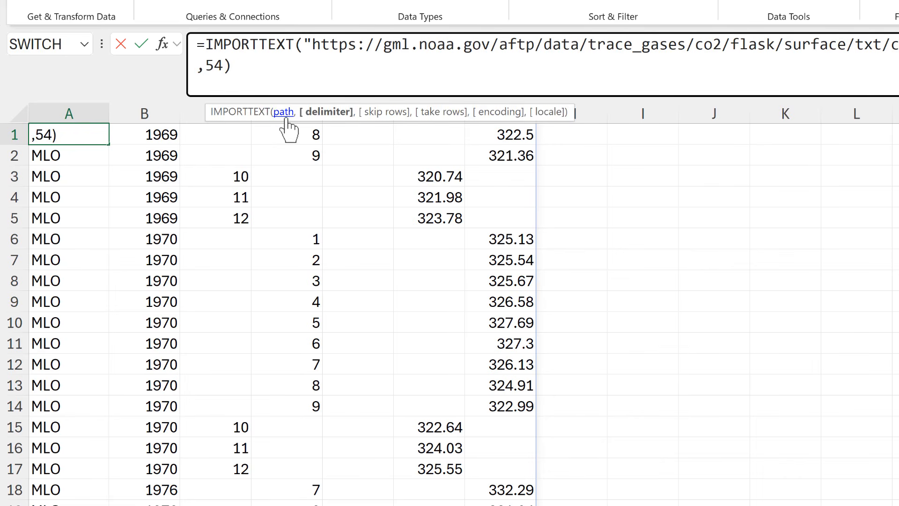
pyautogui.write('{}')
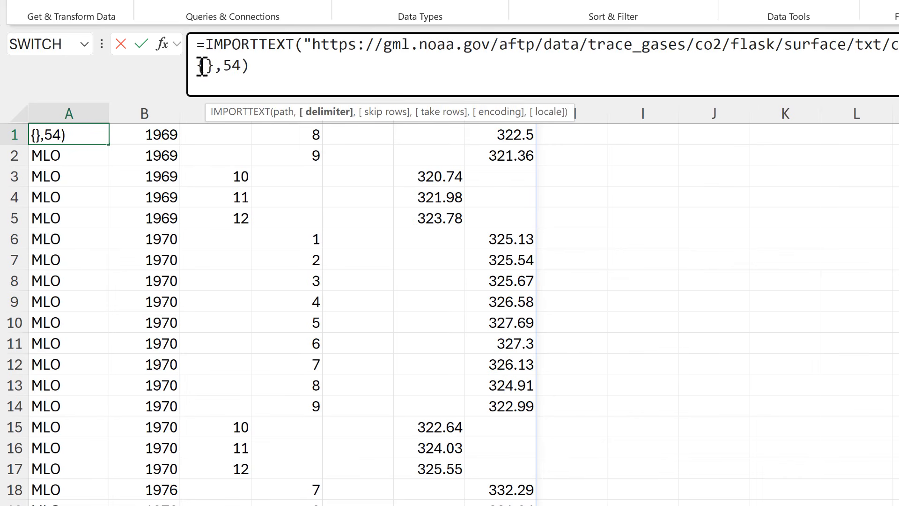
pyautogui.press('Left')
pyautogui.write('0')
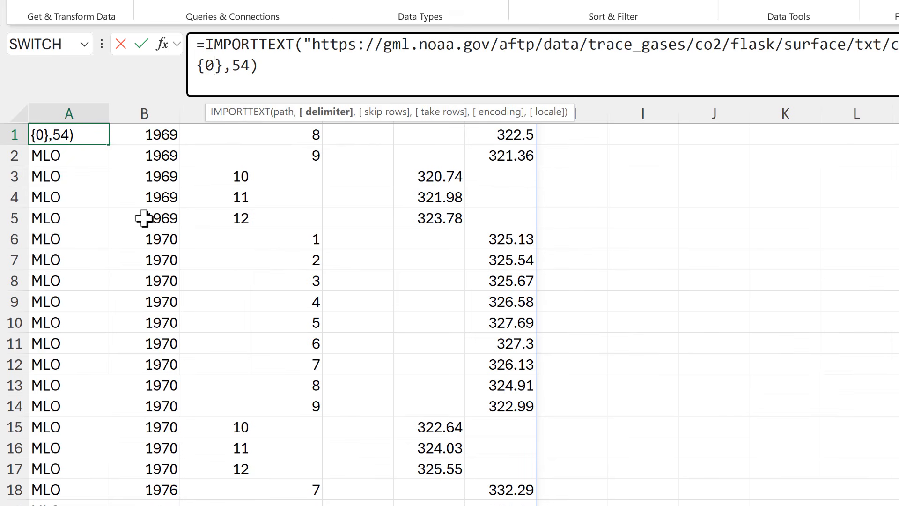
# Complete the delimiter array in A1's formula as {0,4,9,13,20}, commit it and review the array argument.
pyautogui.write(',4')
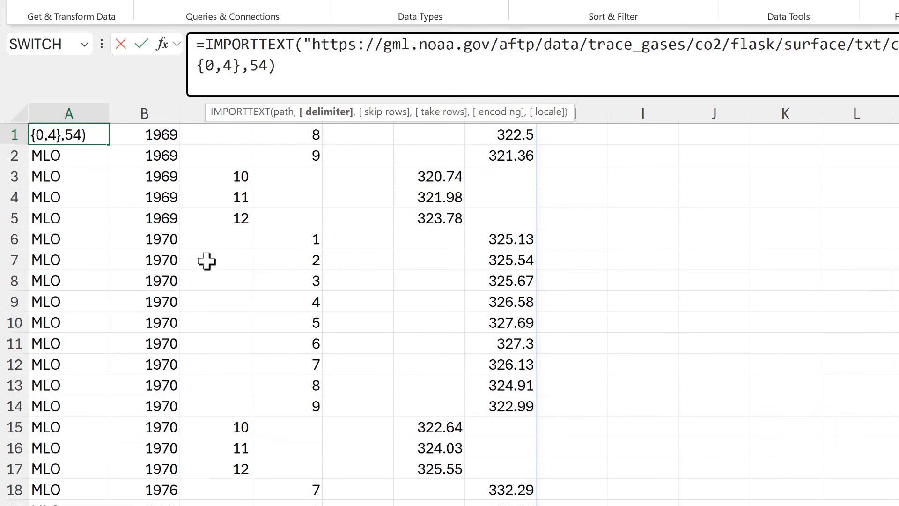
pyautogui.write(',')
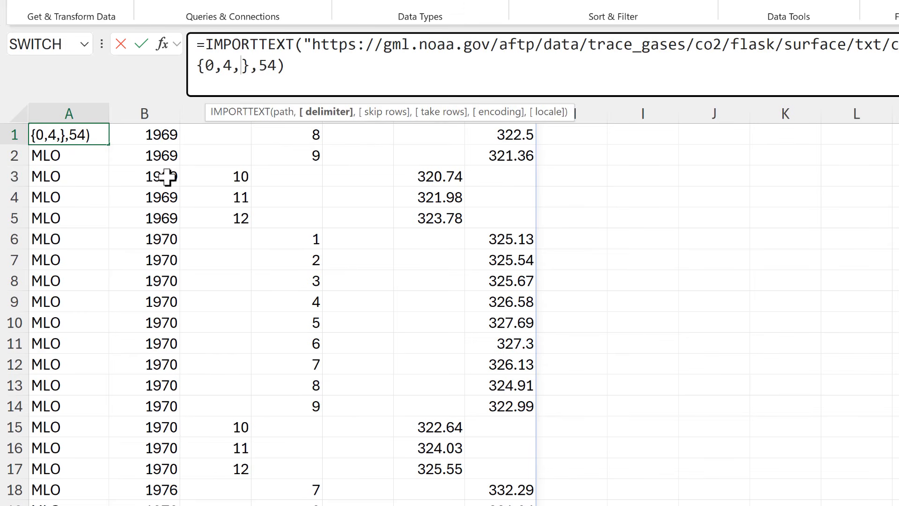
pyautogui.write('9,')
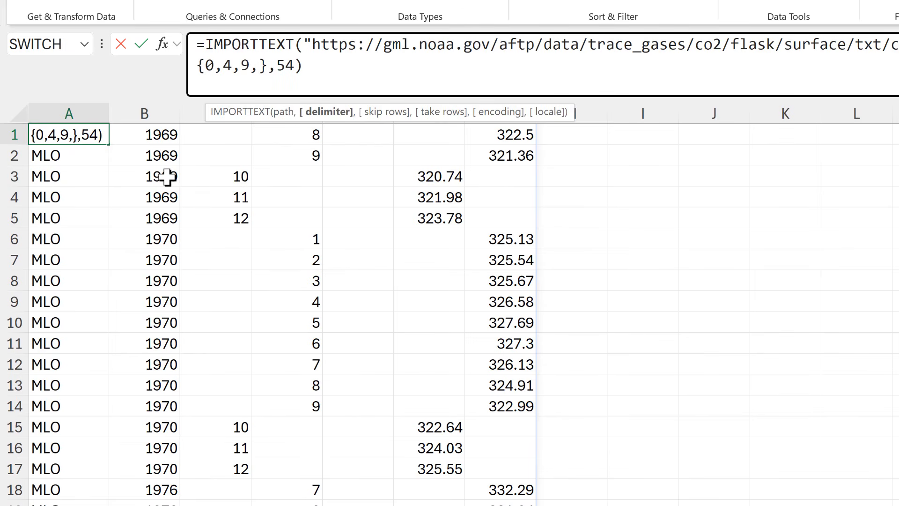
pyautogui.write('13')
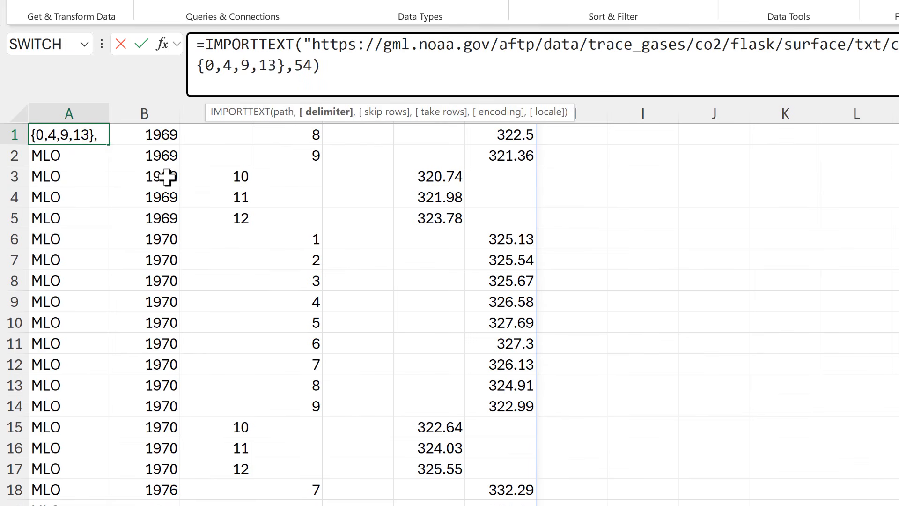
pyautogui.write(',')
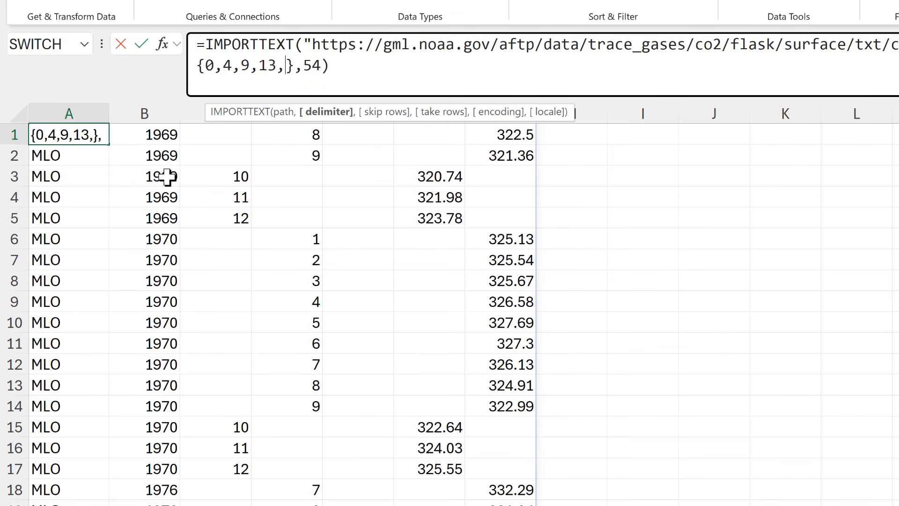
pyautogui.write('20')
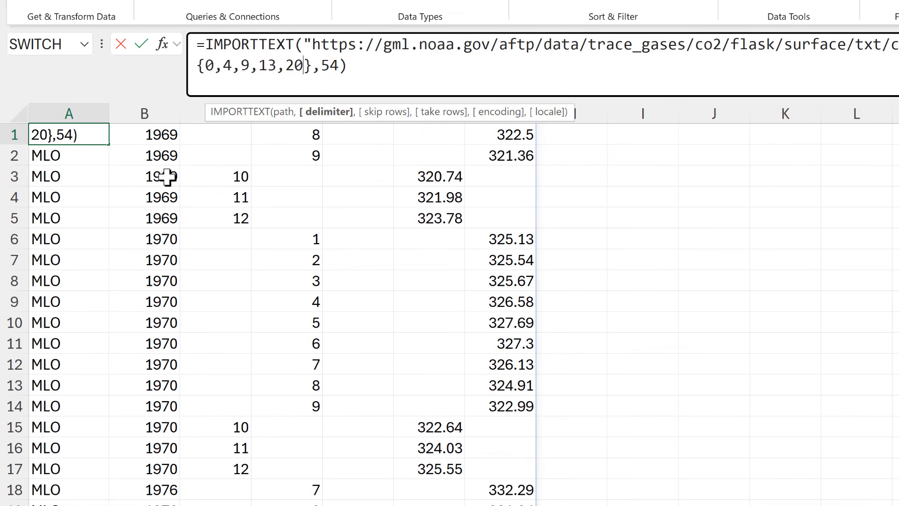
pyautogui.press('Return')
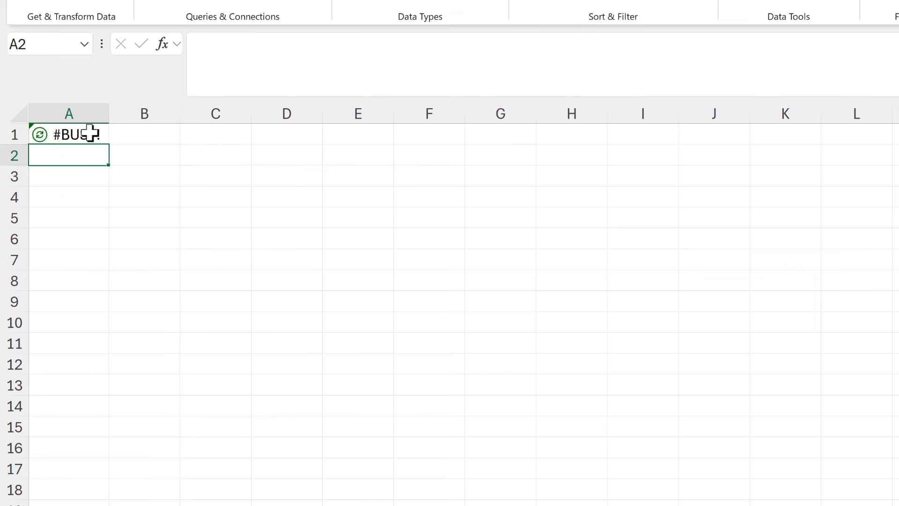
pyautogui.click(90, 134)
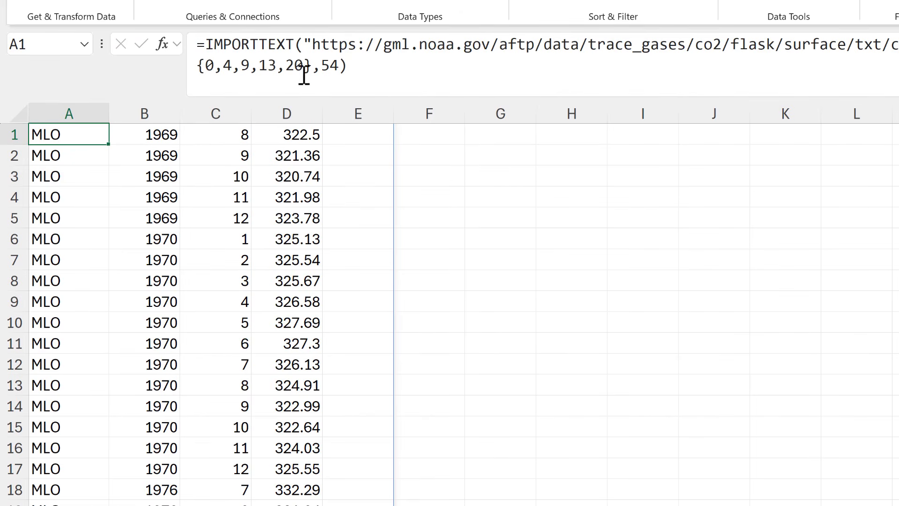
pyautogui.moveTo(313, 66); pyautogui.dragTo(197, 64)
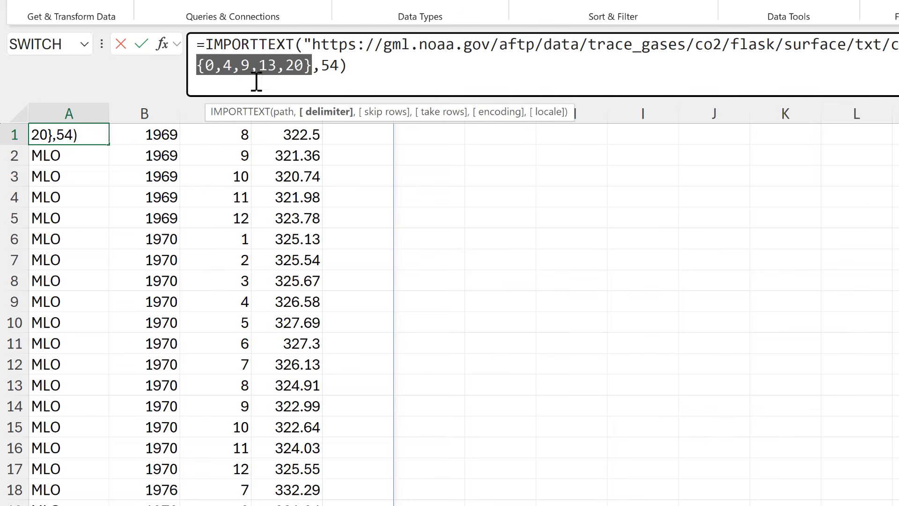
pyautogui.click(363, 73)
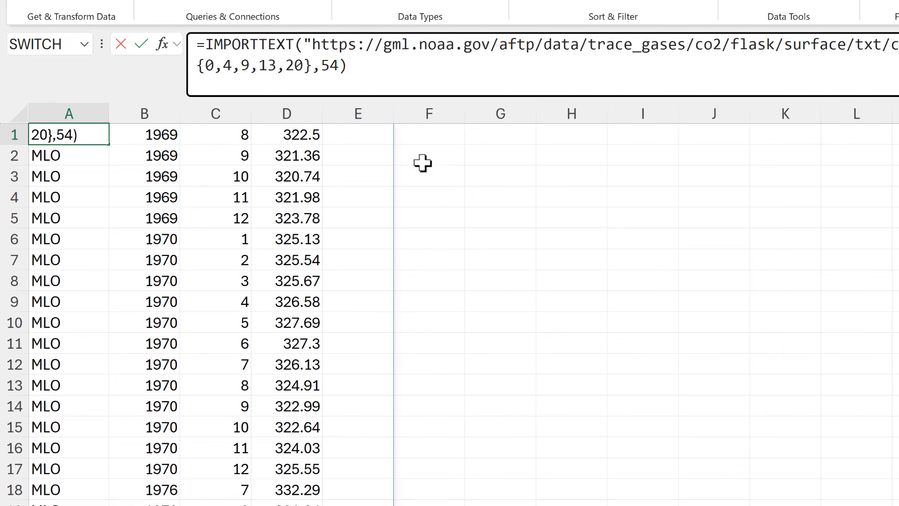
pyautogui.press('Return')
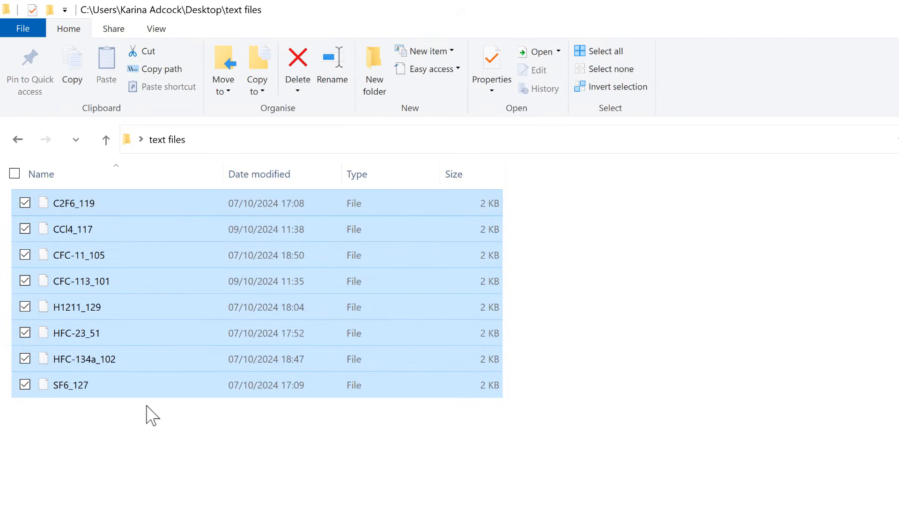
# Copy the paths of all the selected files in the text files folder and paste them into blank Excel workbook Book1 from A1.
pyautogui.click(174, 70)
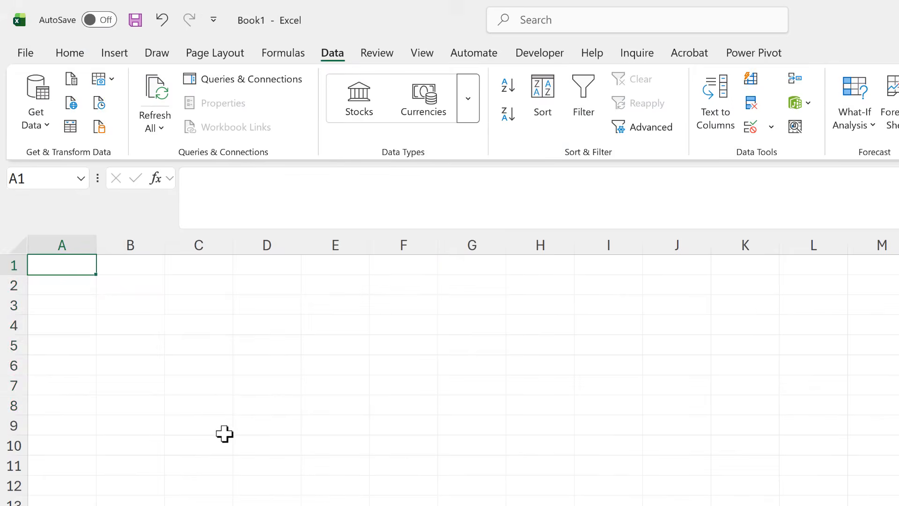
pyautogui.hotkey('ctrl', 'v')
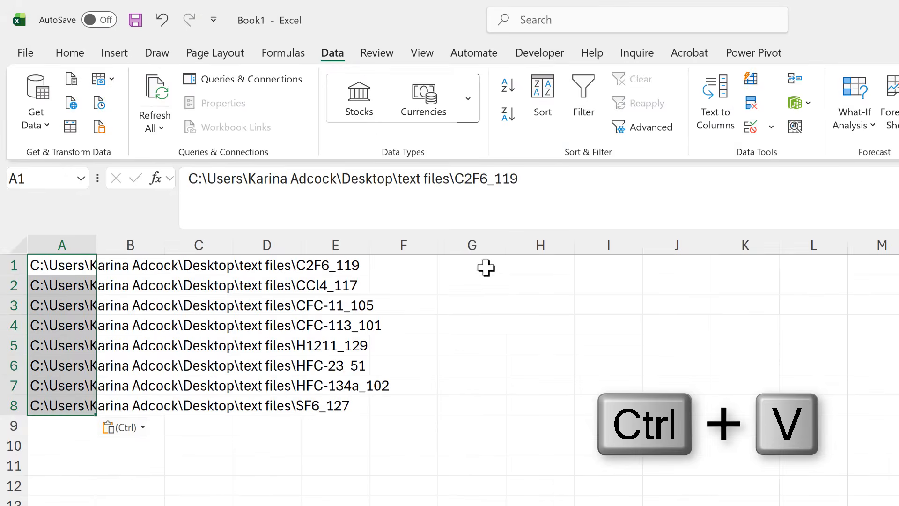
# Enter the text IMPORTTEXT(A1 without an equals sign in G1 and fill it down to G8.
pyautogui.click(486, 266)
pyautogui.write('IMPORTE')
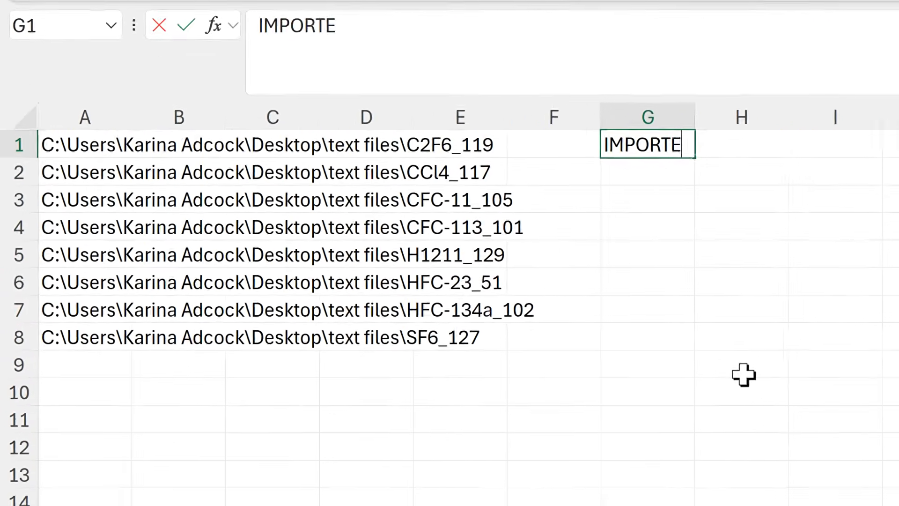
pyautogui.press('BackSpace')
pyautogui.write('TEXT(')
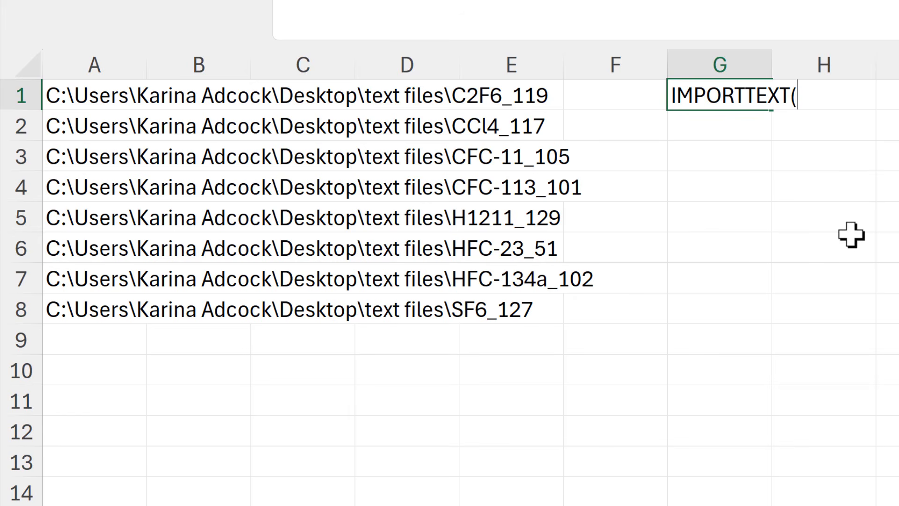
pyautogui.write('1')
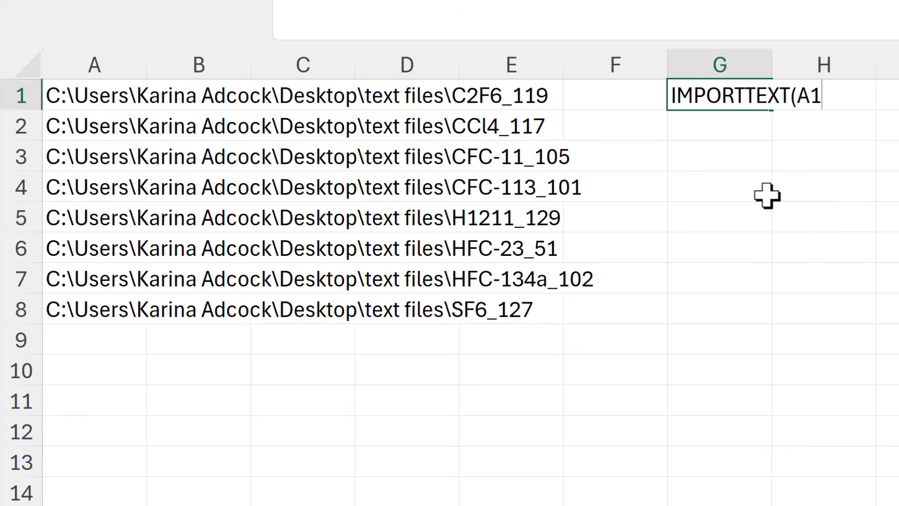
pyautogui.press('Return')
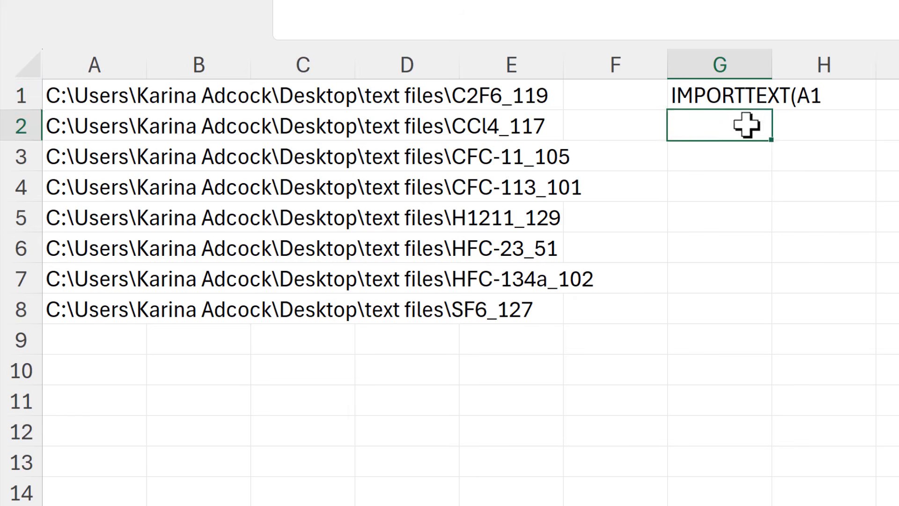
pyautogui.click(686, 97)
pyautogui.moveTo(778, 112); pyautogui.dragTo(768, 316)
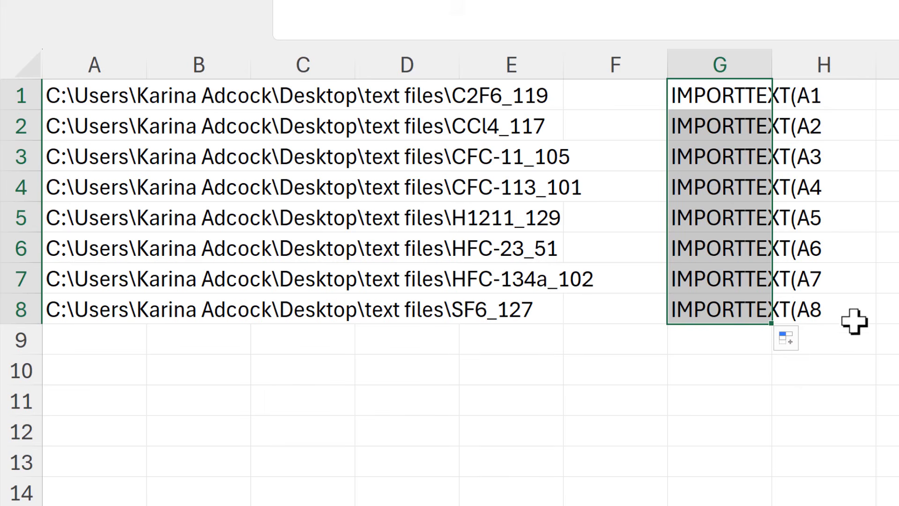
# In A10, enter a TEXTJOIN formula combining G1:G8 with ")," as the delimiter and TRUE to ignore empty cells.
pyautogui.click(101, 365)
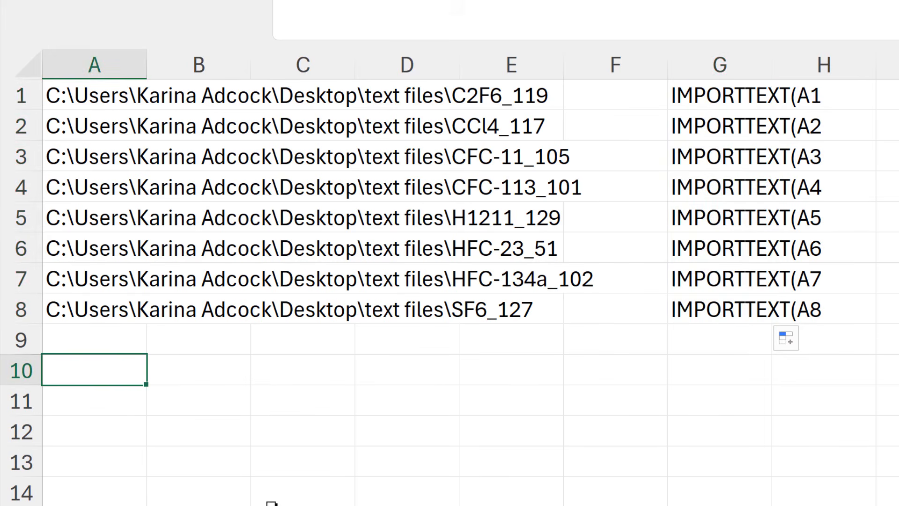
pyautogui.write('=textj')
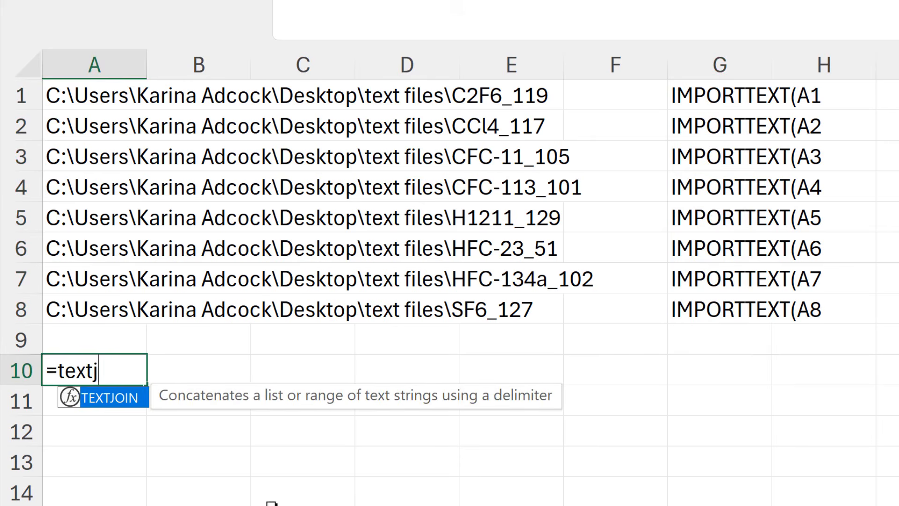
pyautogui.press('Tab')
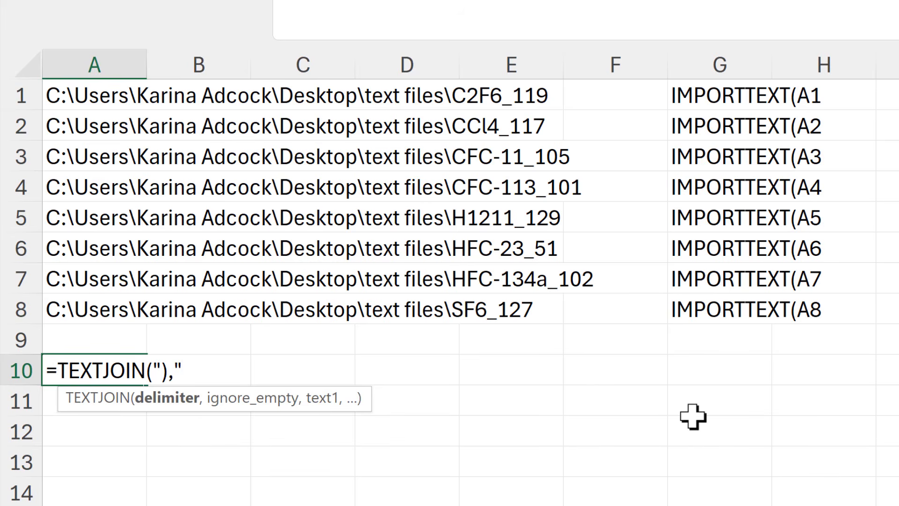
pyautogui.write(',')
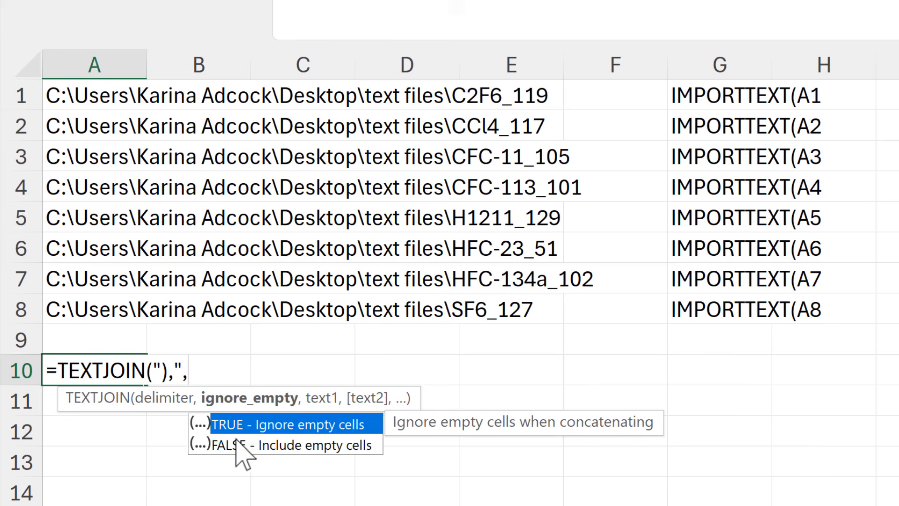
pyautogui.doubleClick(235, 424)
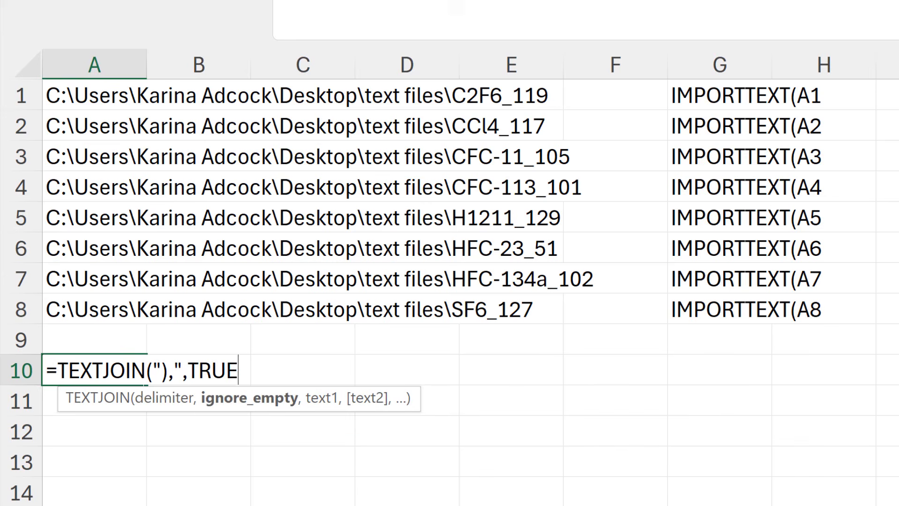
pyautogui.write(',')
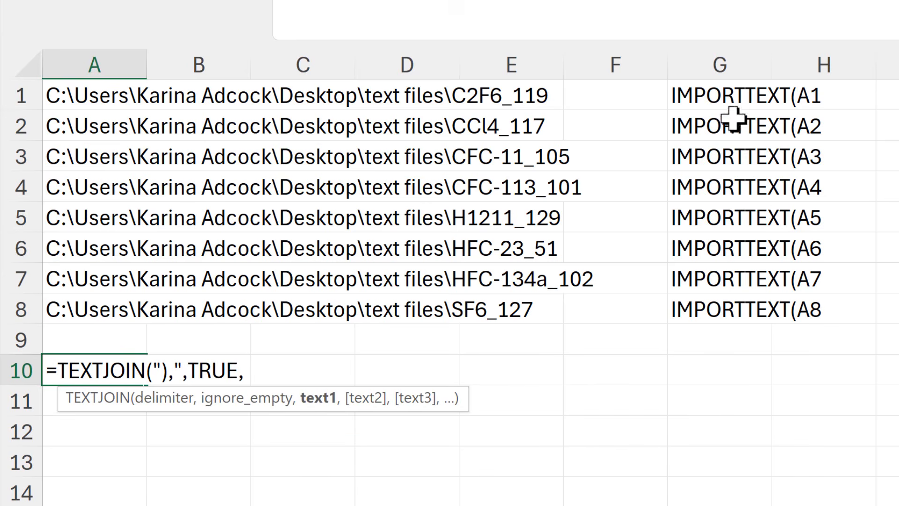
pyautogui.moveTo(738, 100); pyautogui.dragTo(721, 311)
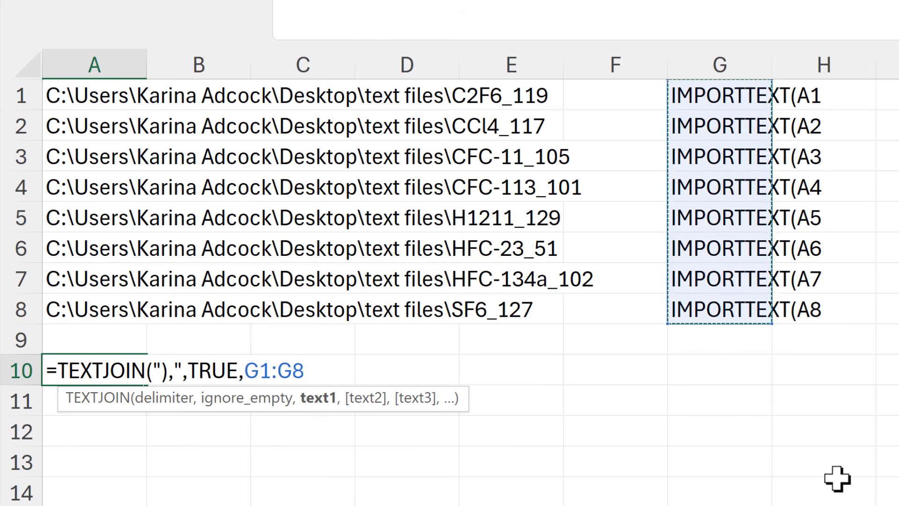
pyautogui.write(')')
pyautogui.press('Return')
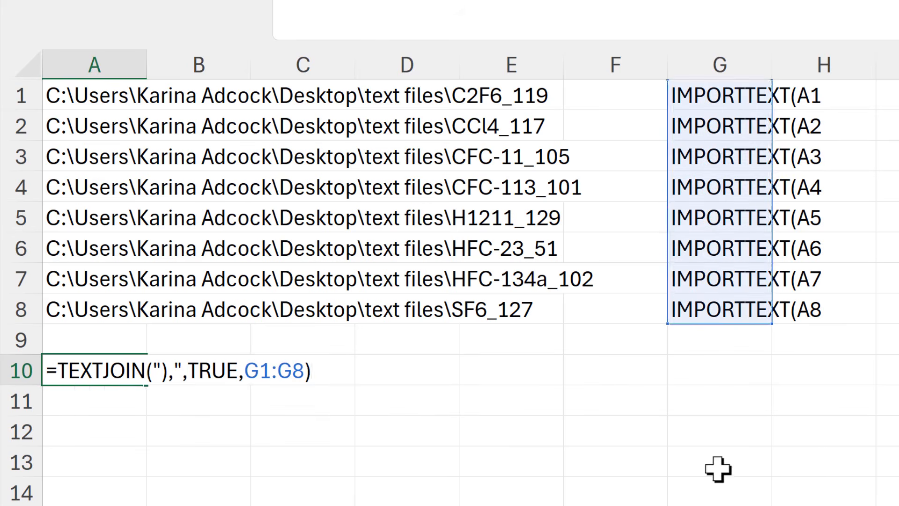
# Copy the joined text in A10 and paste it as values into A11.
pyautogui.click(110, 374)
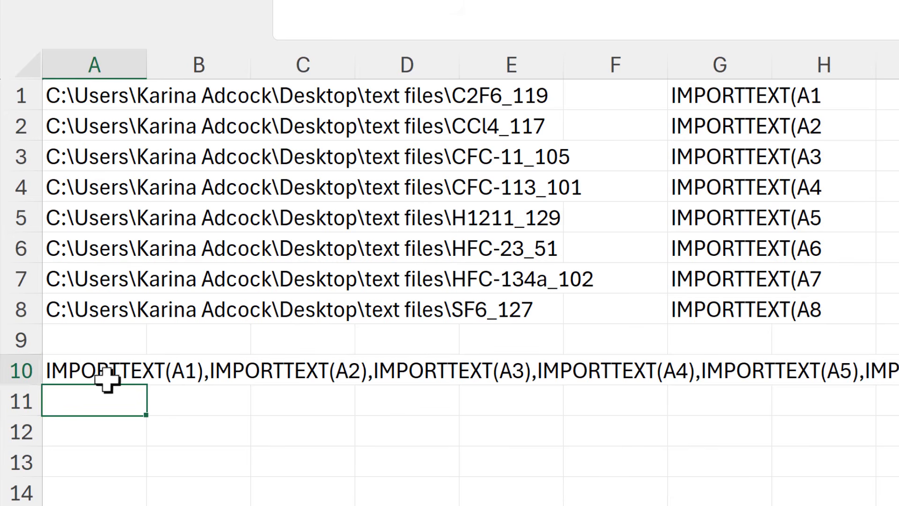
pyautogui.hotkey('ctrl', 'c')
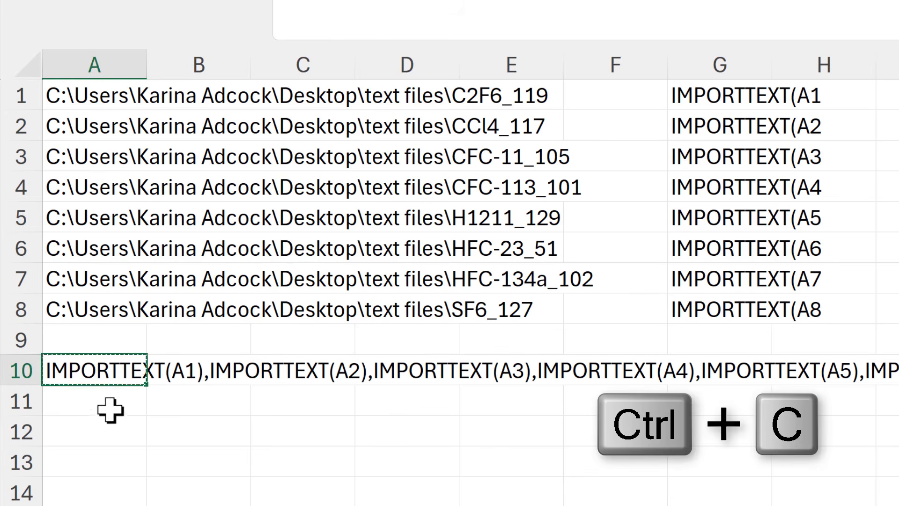
pyautogui.click(111, 409)
pyautogui.rightClick(112, 410)
pyautogui.click(207, 65)
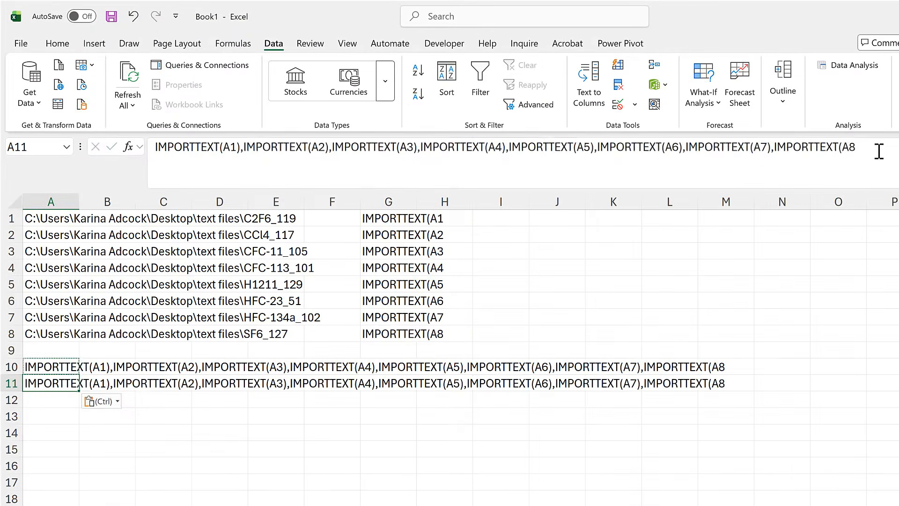
# Copy the entire text content of A11, leave the cell unchanged and select A15.
pyautogui.moveTo(877, 151); pyautogui.dragTo(113, 160)
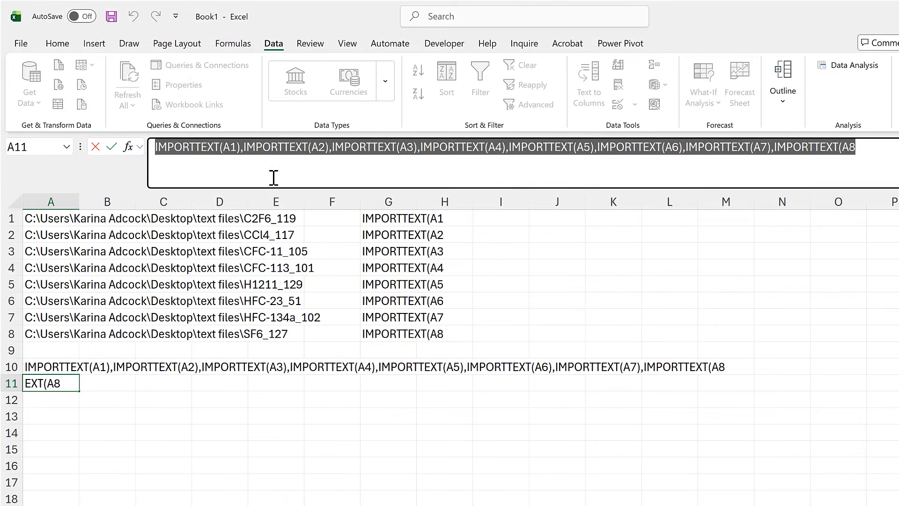
pyautogui.hotkey('ctrl', 'c')
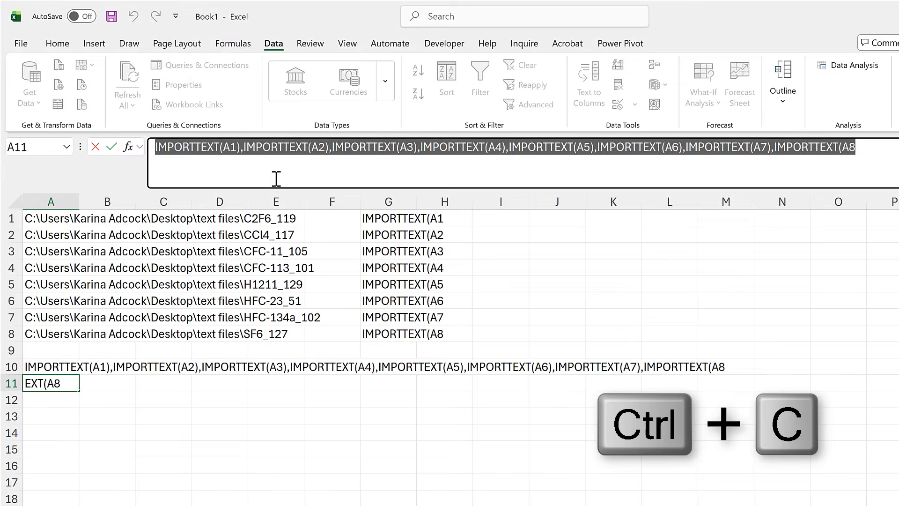
pyautogui.click(110, 418)
pyautogui.click(54, 454)
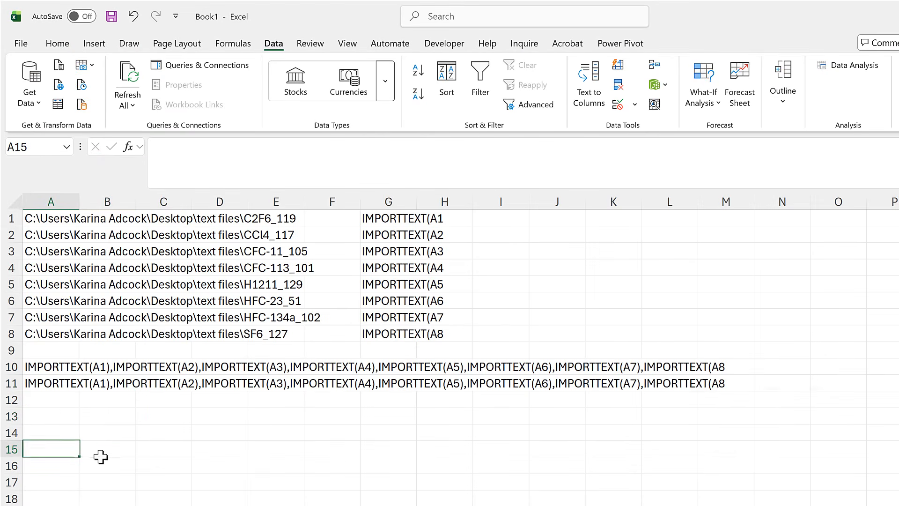
# In A15, enter a VSTACK formula around the copied IMPORTTEXT calls for A1 to A8, pasting everything including active content.
pyautogui.write('=vst')
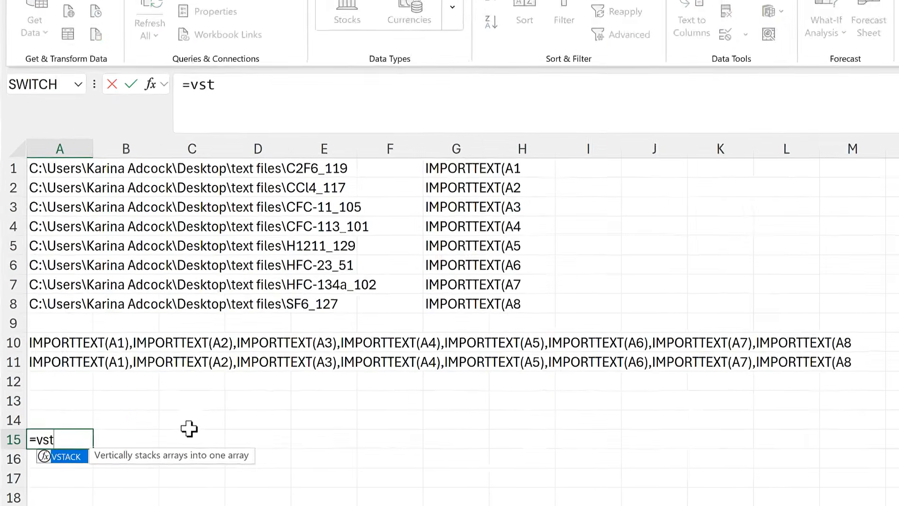
pyautogui.press('Tab')
pyautogui.click(307, 37)
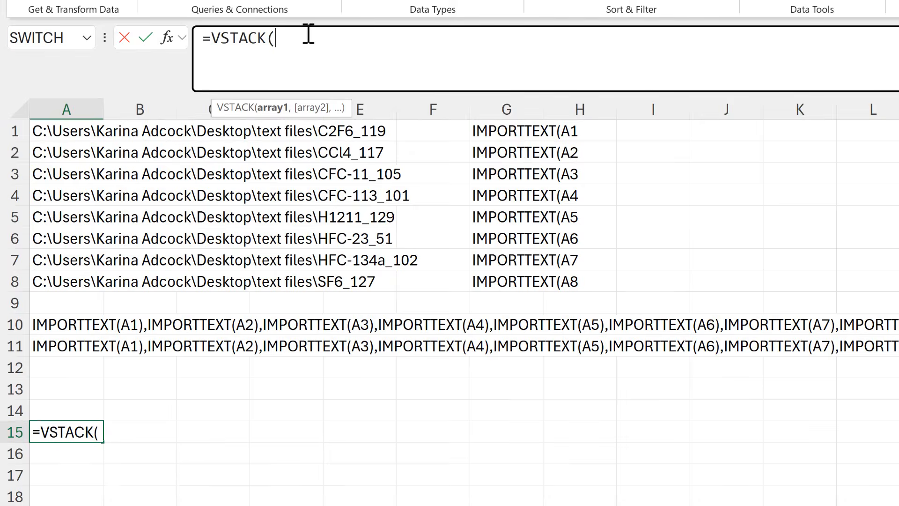
pyautogui.hotkey('ctrl', 'v')
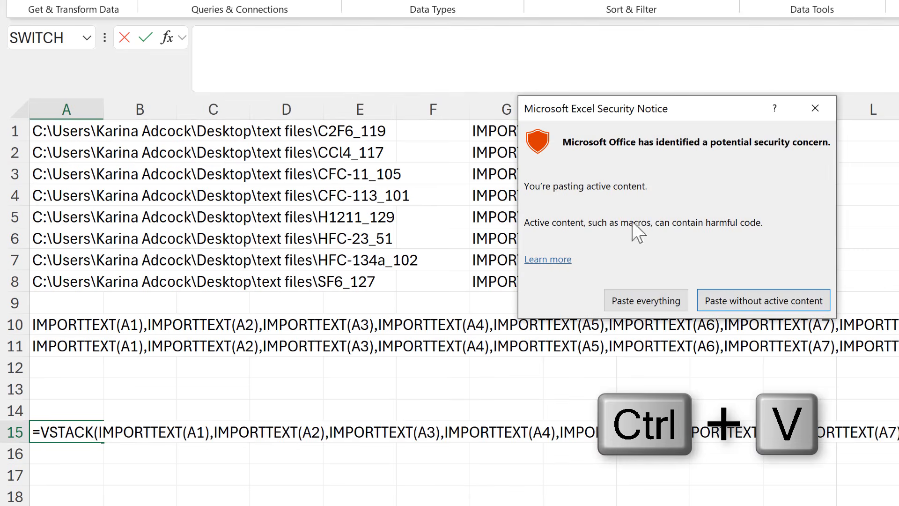
pyautogui.click(660, 300)
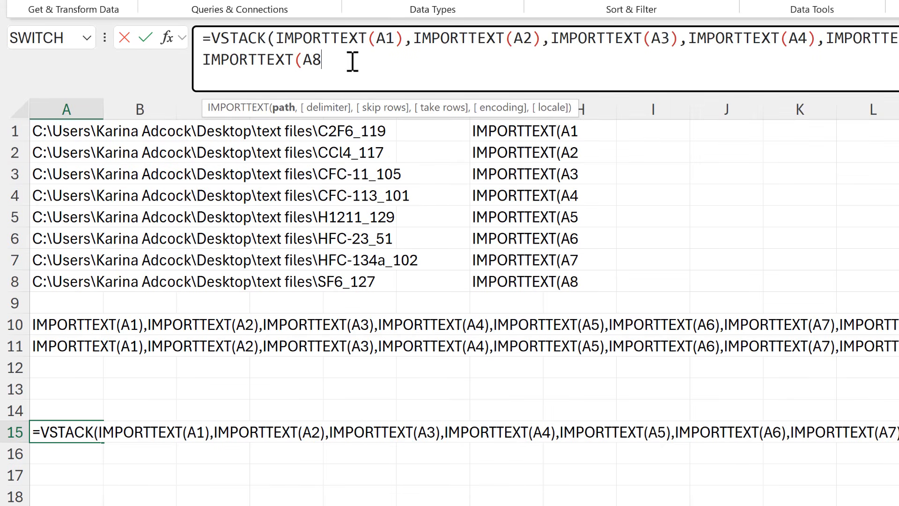
pyautogui.write(')')
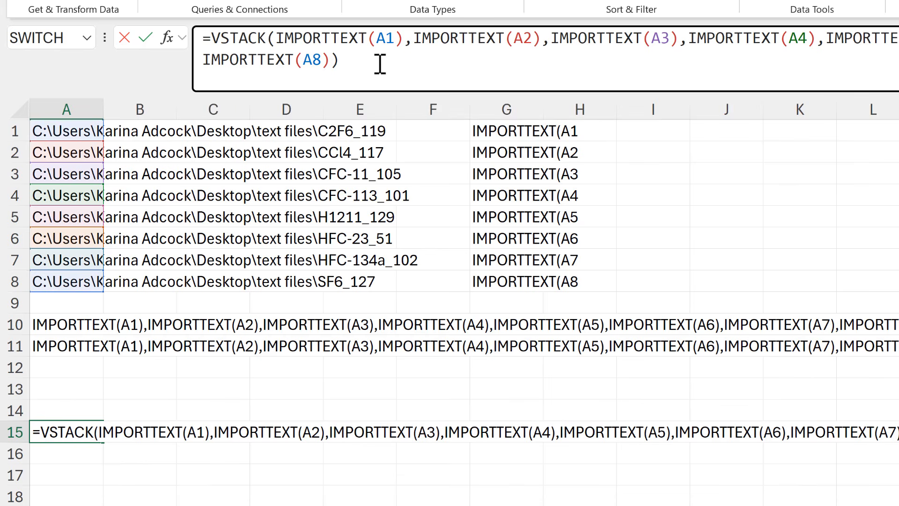
pyautogui.press('Return')
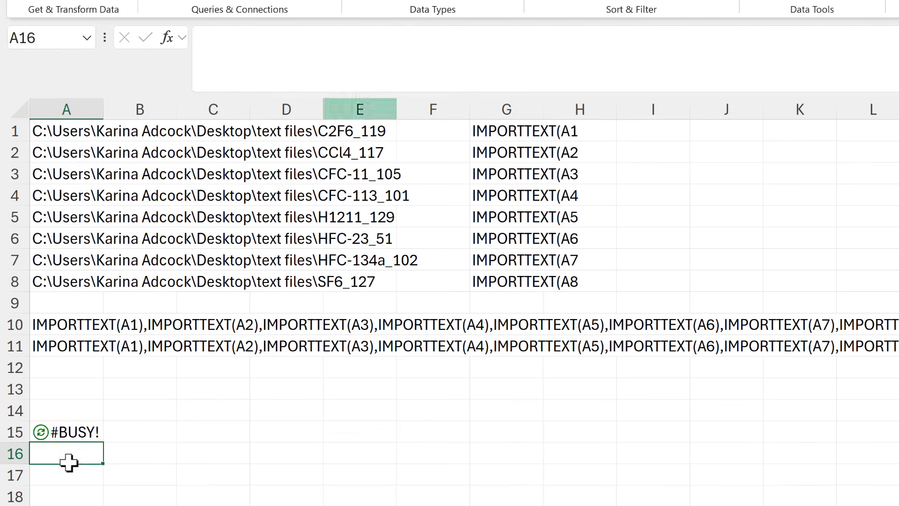
# Widen column B to fit the dates and look through the stacked rows imported from A15 downward.
pyautogui.click(80, 428)
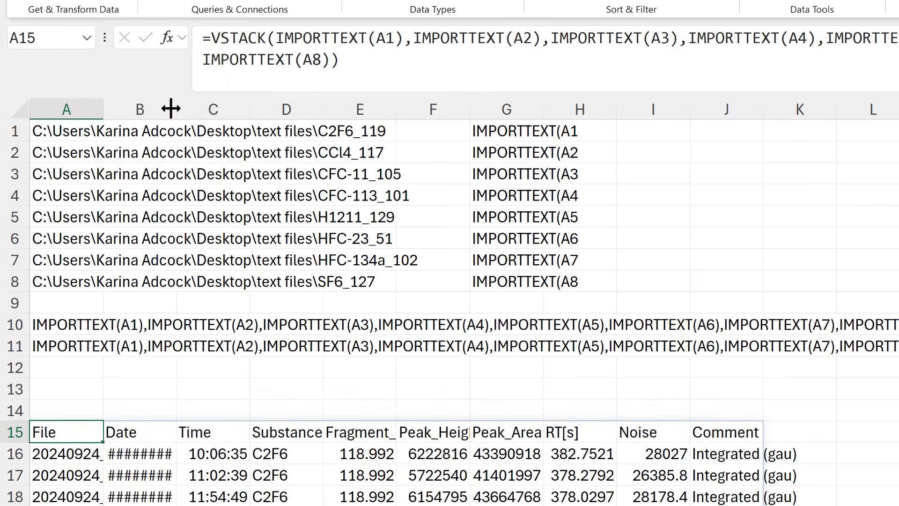
pyautogui.moveTo(176, 109); pyautogui.dragTo(235, 115)
pyautogui.scroll(-5, 363, 225)
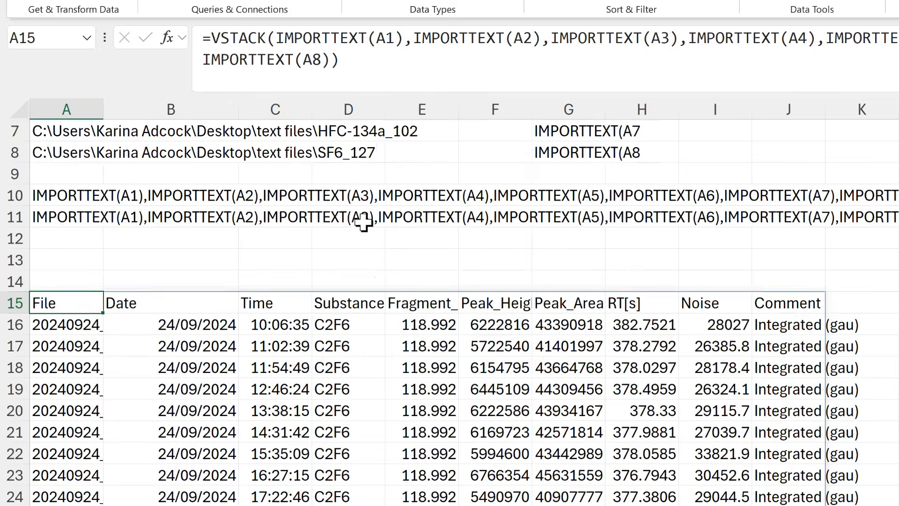
pyautogui.scroll(-5, 357, 212)
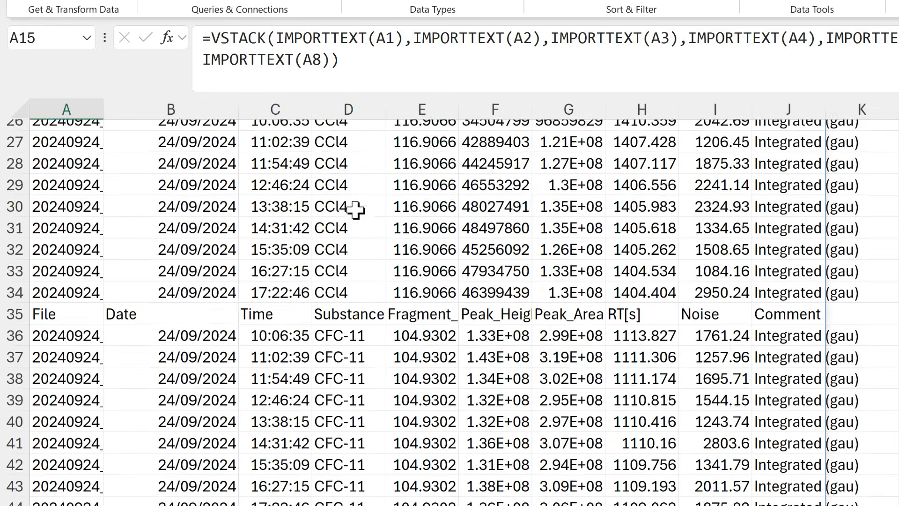
pyautogui.scroll(-7, 354, 209)
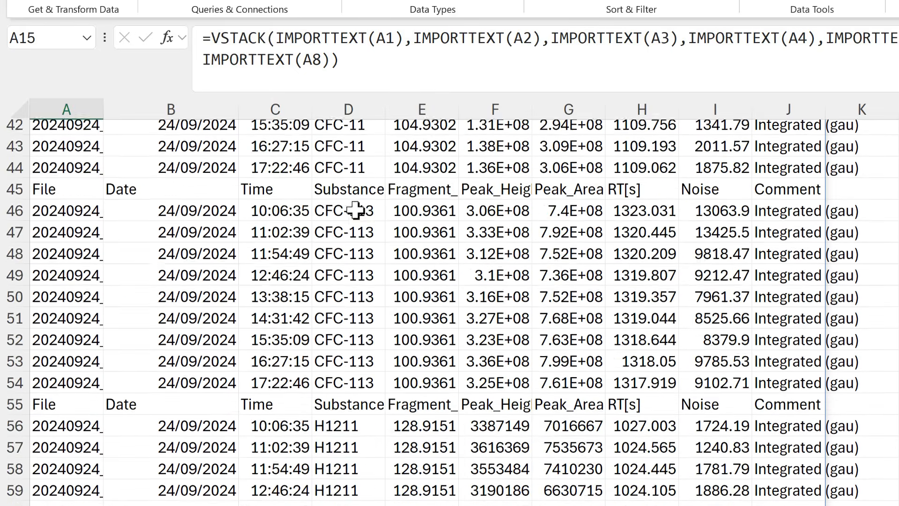
pyautogui.scroll(-2, 354, 210)
pyautogui.scroll(12, 349, 211)
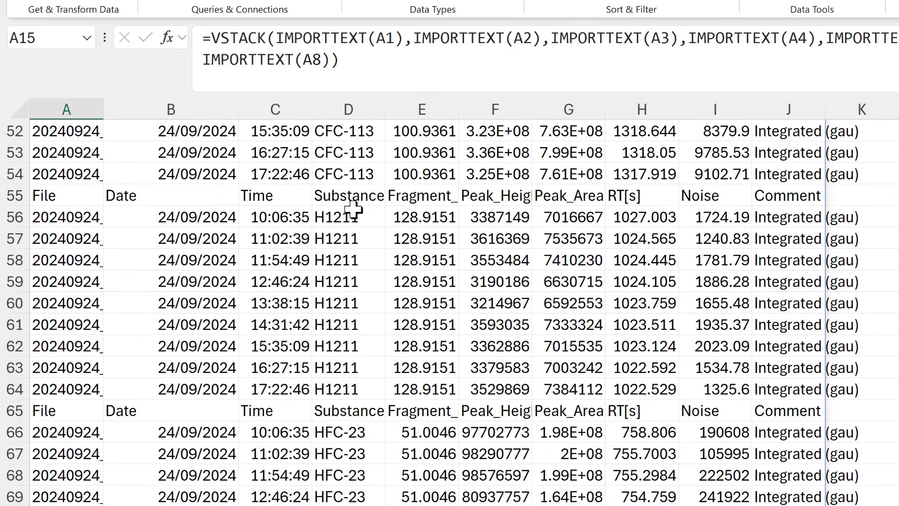
pyautogui.scroll(5, 344, 212)
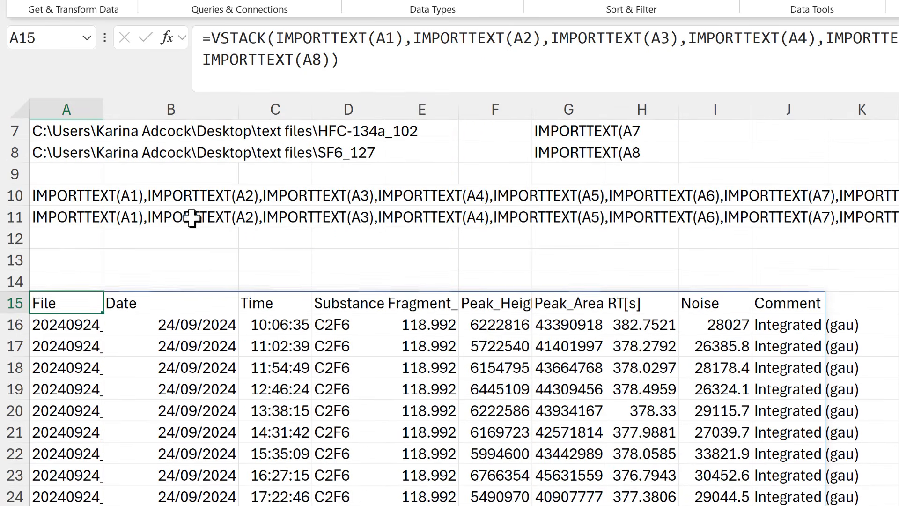
# Change the delimiter of the TEXTJOIN formula in A10 to ",,1)," so each joined call skips one row.
pyautogui.click(107, 195)
pyautogui.click(90, 195)
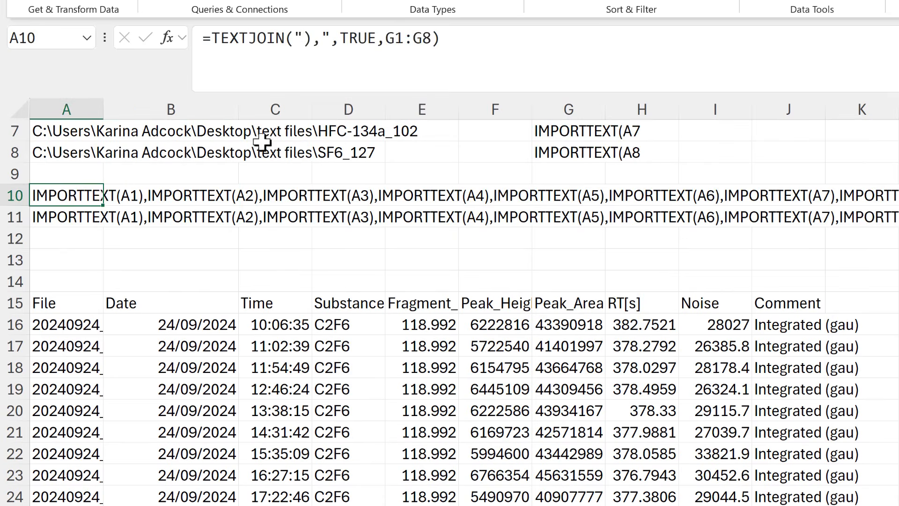
pyautogui.click(303, 40)
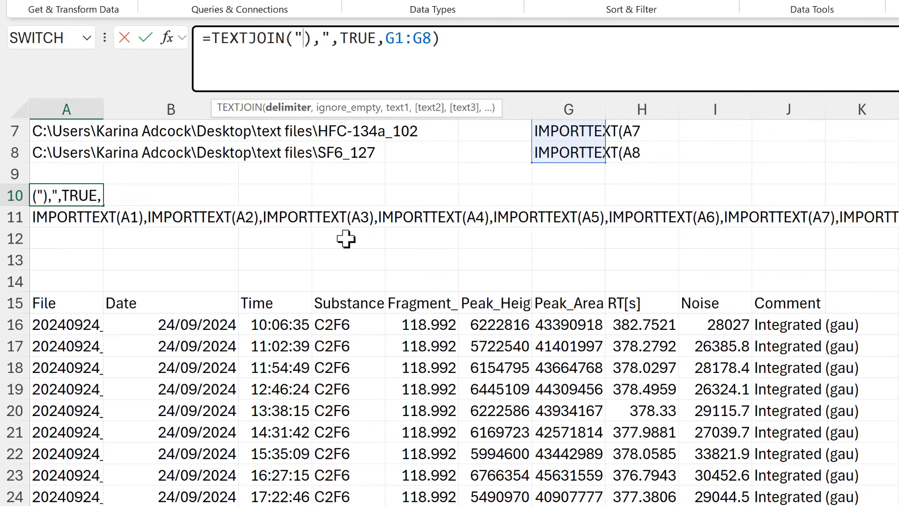
pyautogui.write(',,')
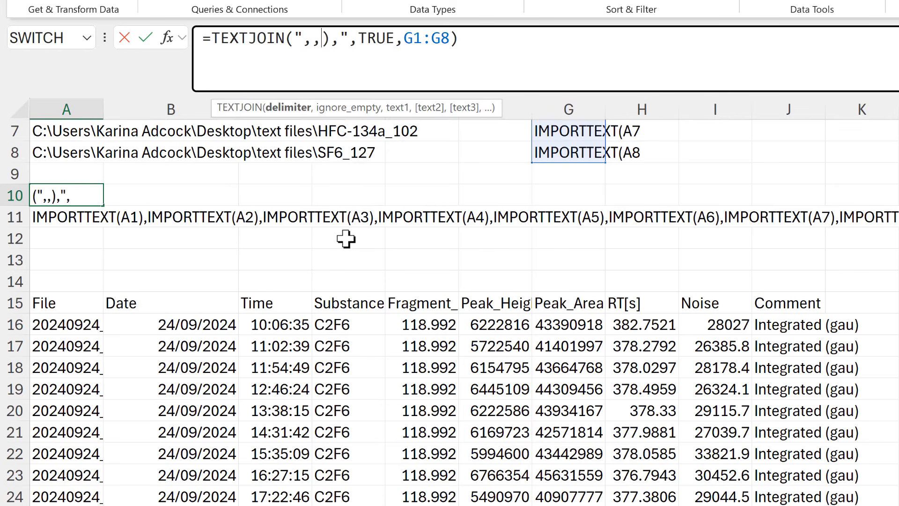
pyautogui.write('1')
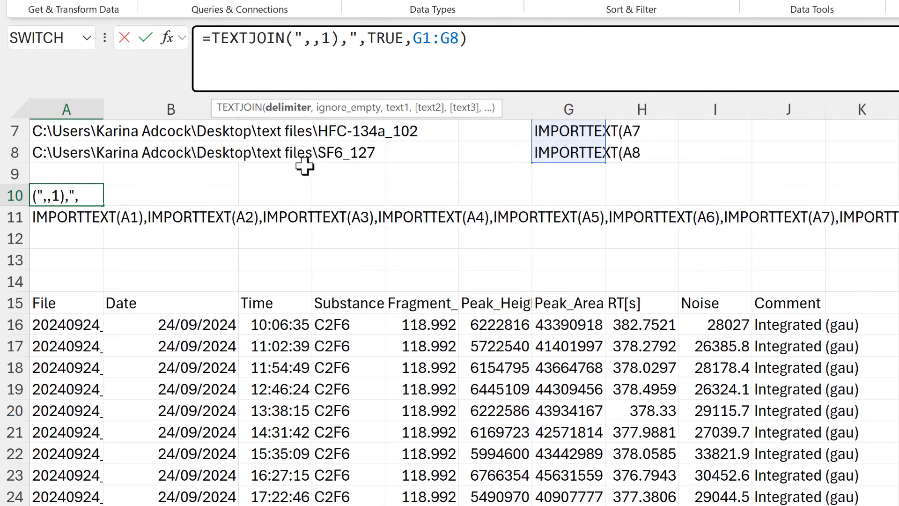
pyautogui.press('Return')
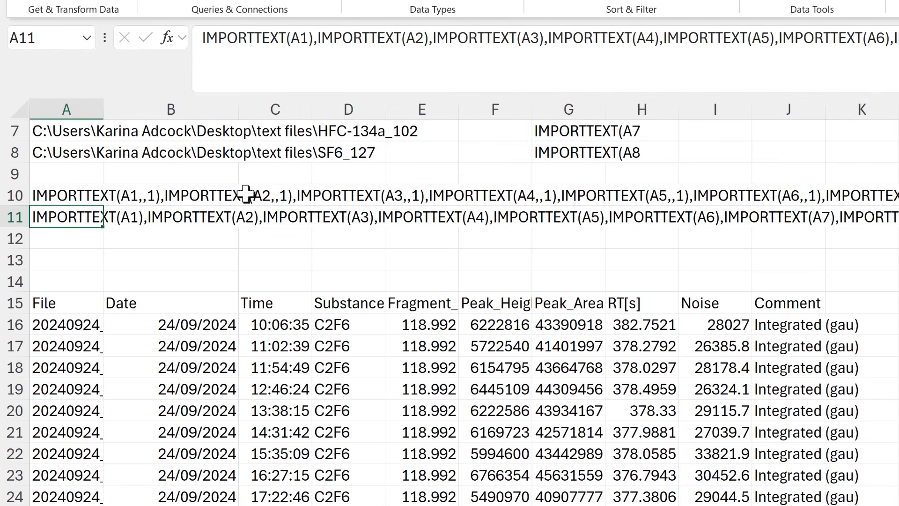
# Copy the joined text in A10 and paste it over A11 as values.
pyautogui.click(79, 191)
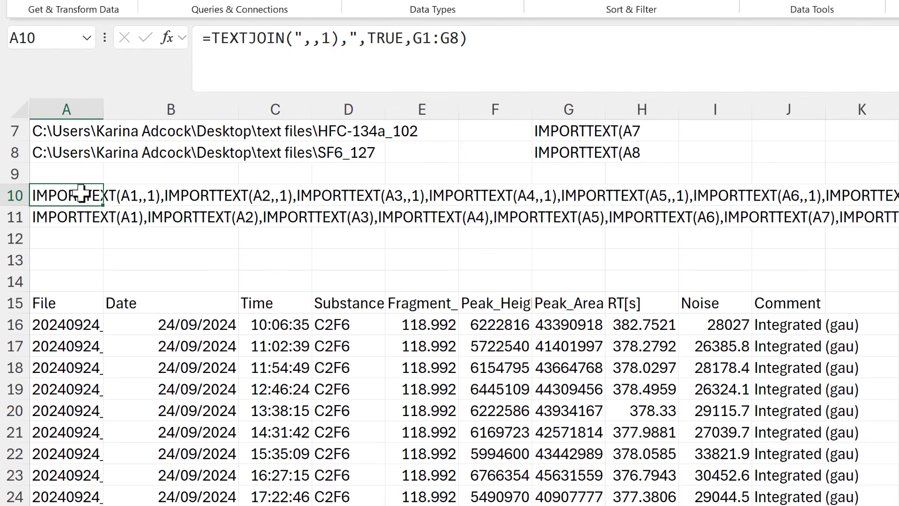
pyautogui.hotkey('ctrl', 'c')
pyautogui.click(73, 214)
pyautogui.rightClick(74, 215)
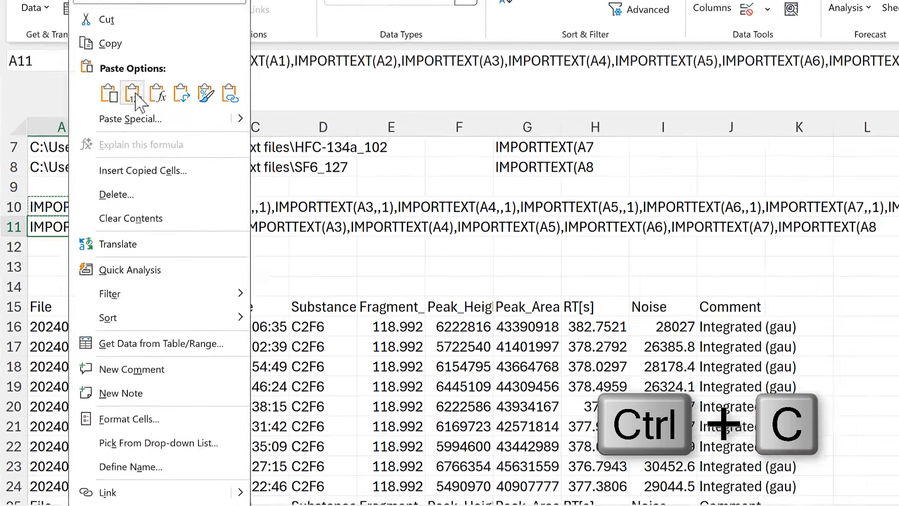
pyautogui.click(133, 93)
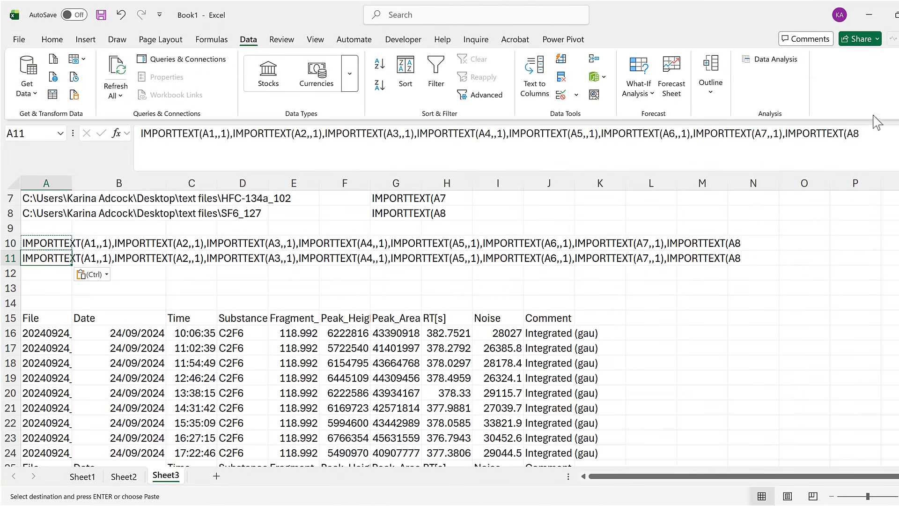
# Copy the entire updated text string inside A11 and leave the cell's content unchanged.
pyautogui.moveTo(867, 139); pyautogui.dragTo(139, 133)
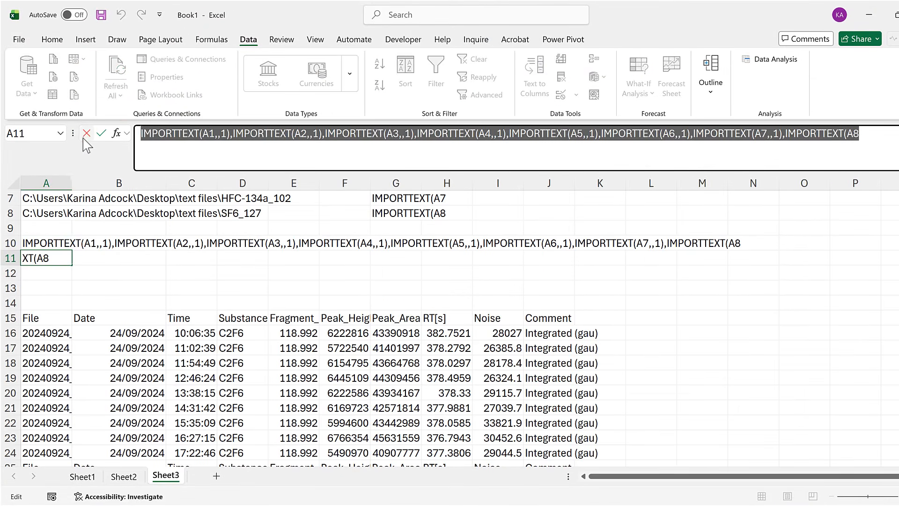
pyautogui.hotkey('ctrl', 'c')
pyautogui.press('Return')
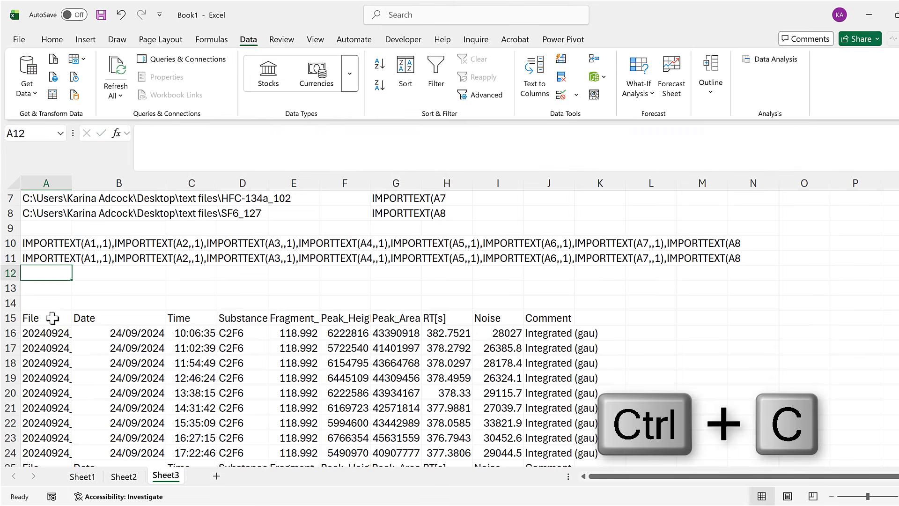
# Replace the IMPORTTEXT arguments inside A15's VSTACK formula with the copied text, pasting everything, and restore the closing brackets.
pyautogui.click(51, 318)
pyautogui.moveTo(231, 149); pyautogui.dragTo(198, 136)
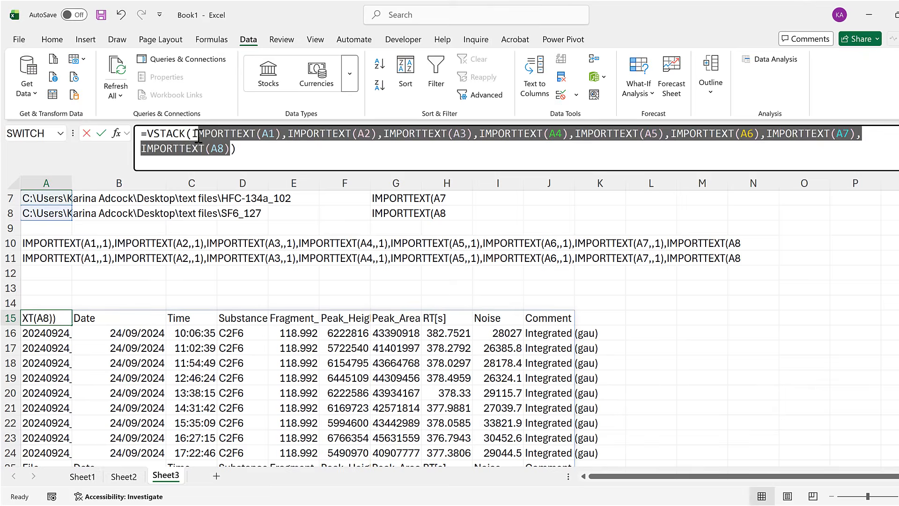
pyautogui.hotkey('ctrl', 'v')
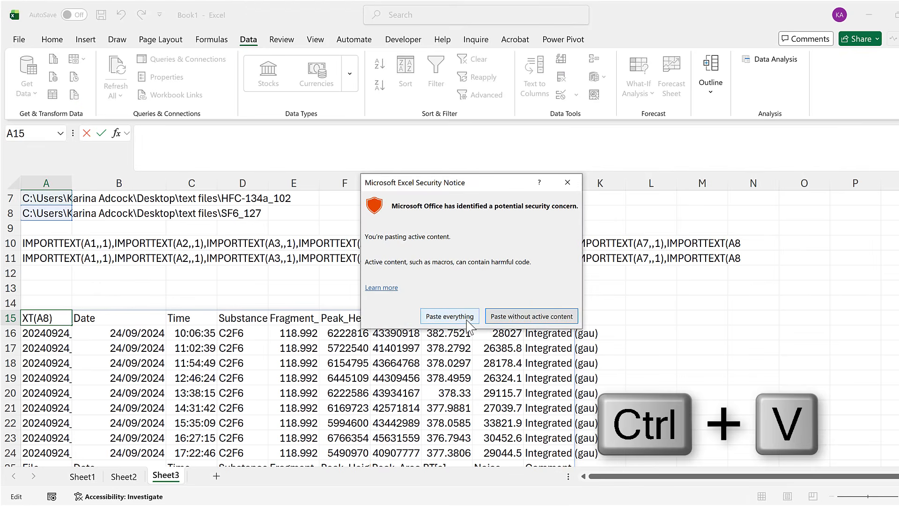
pyautogui.click(468, 323)
pyautogui.write('),IMPORTTEXT(A8')
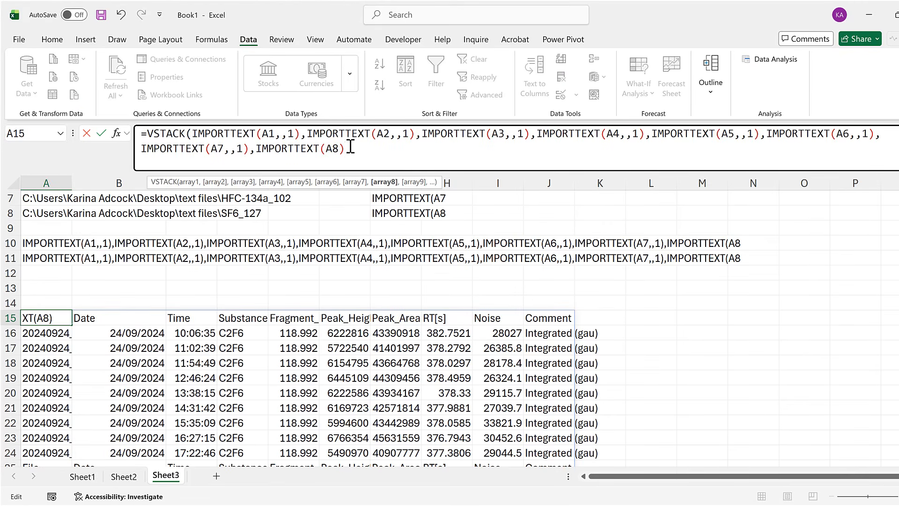
pyautogui.write(')')
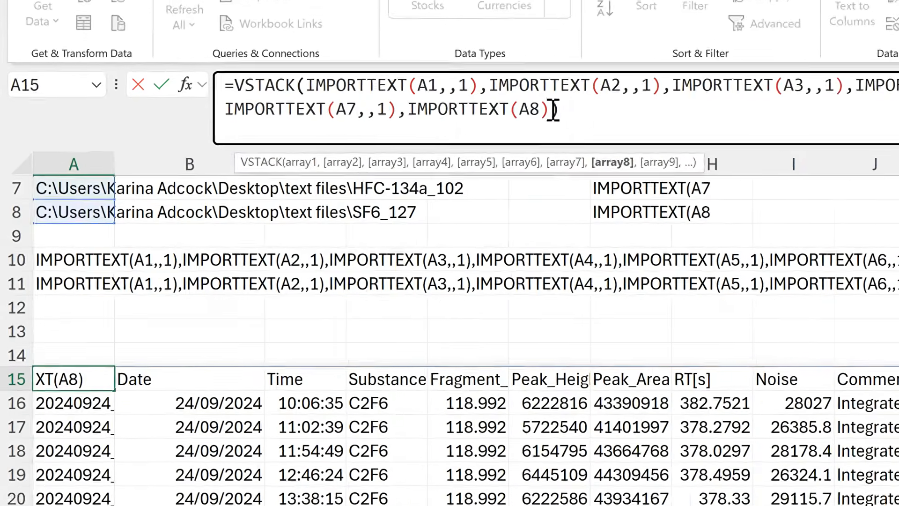
# Add ,,1 after A8 in the last IMPORTTEXT call of A15's formula to skip its first row.
pyautogui.press('Left')
pyautogui.press('Left')
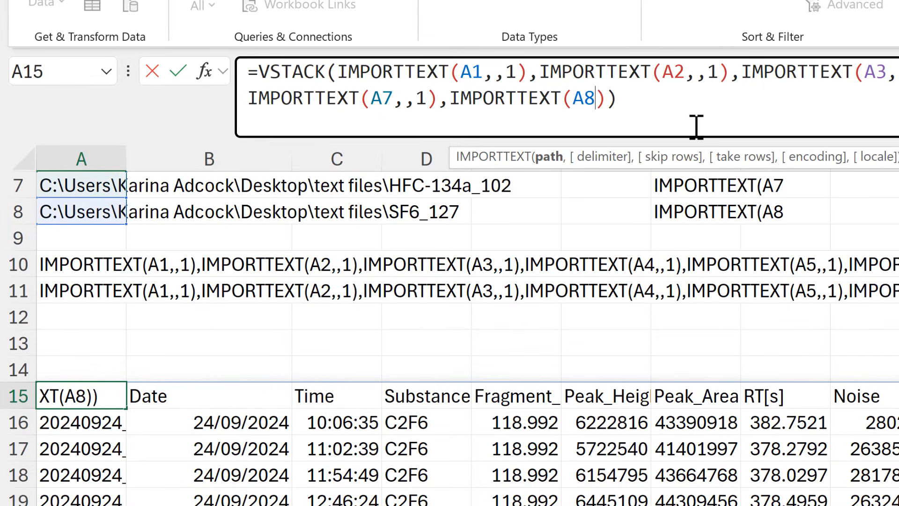
pyautogui.write(',,')
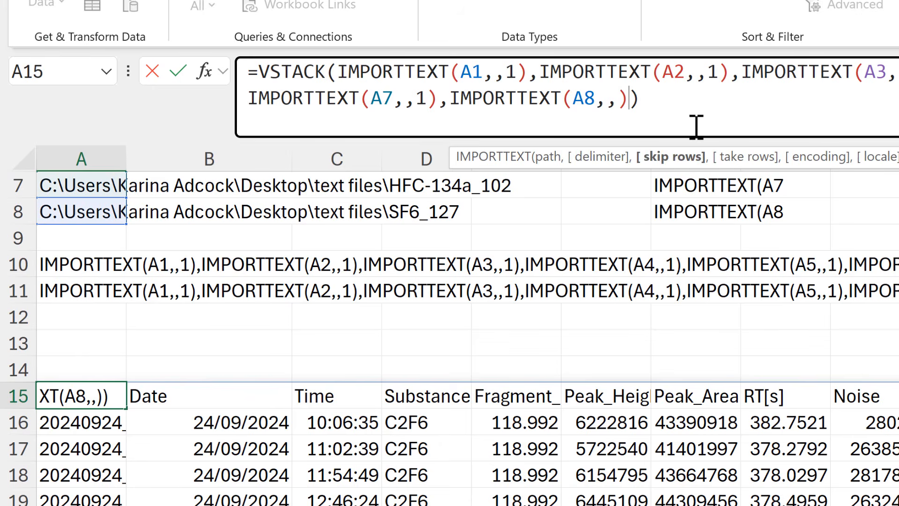
pyautogui.write('1')
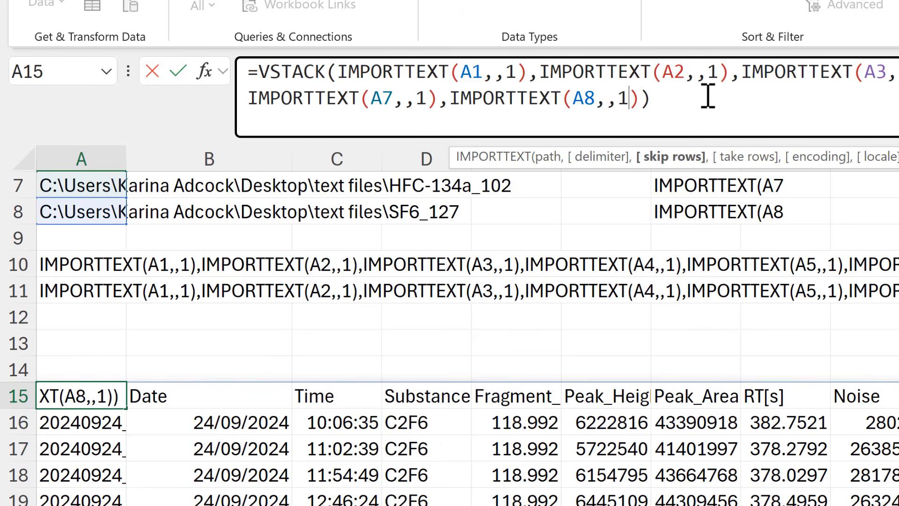
# Remove ,,1 from the IMPORTTEXT(A1) call in A15, enter the formula and look through the stacked rows.
pyautogui.click(521, 75)
pyautogui.hotkey('shift', 'Left')
pyautogui.hotkey('shift', 'Left')
pyautogui.hotkey('shift', 'Left')
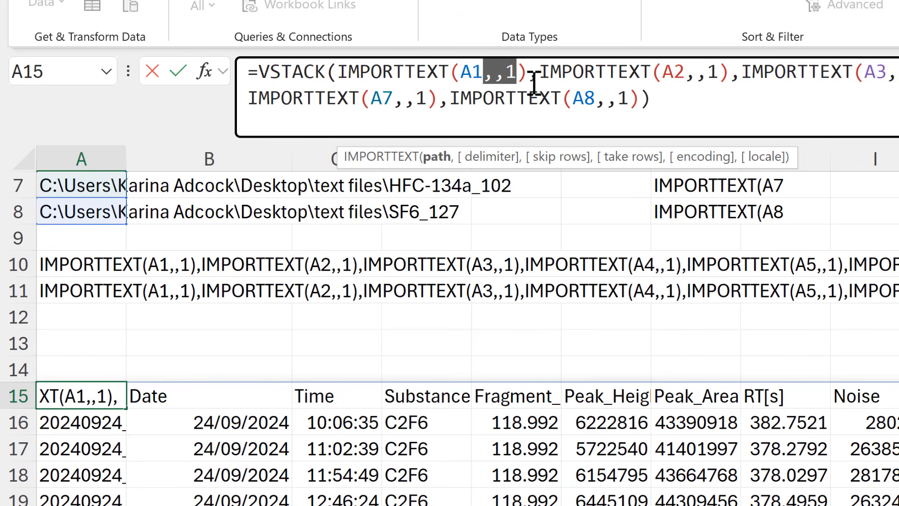
pyautogui.press('BackSpace')
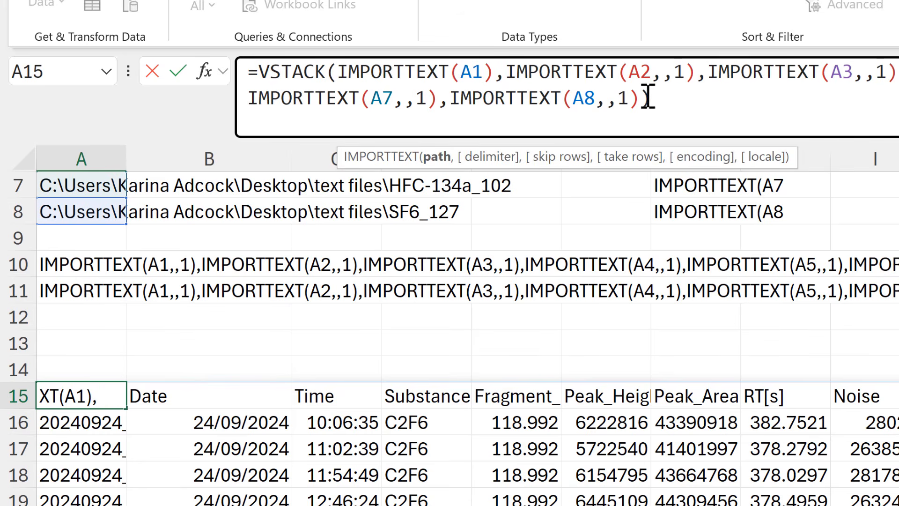
pyautogui.click(667, 97)
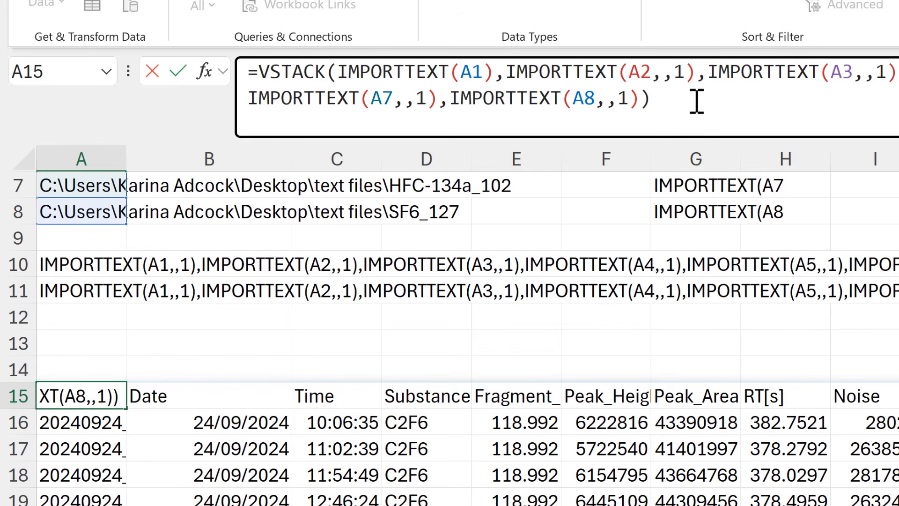
pyautogui.press('Return')
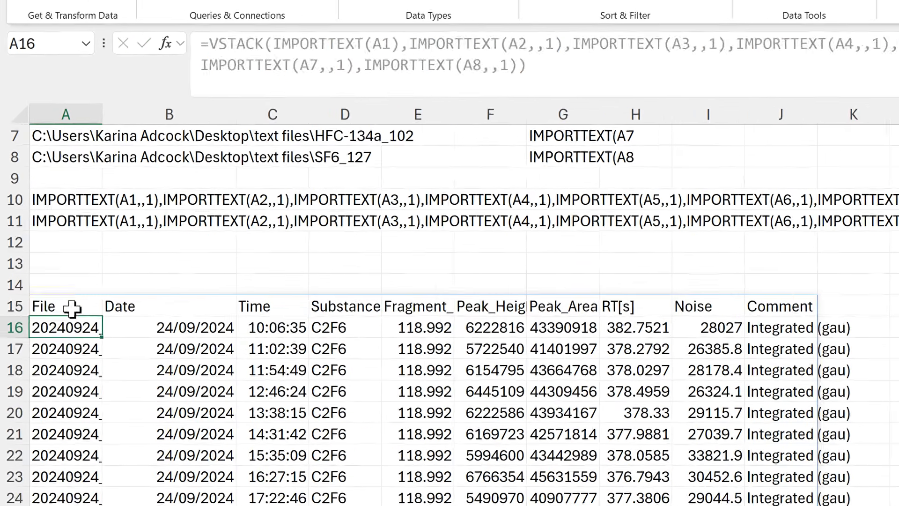
pyautogui.click(72, 308)
pyautogui.scroll(-1, 261, 328)
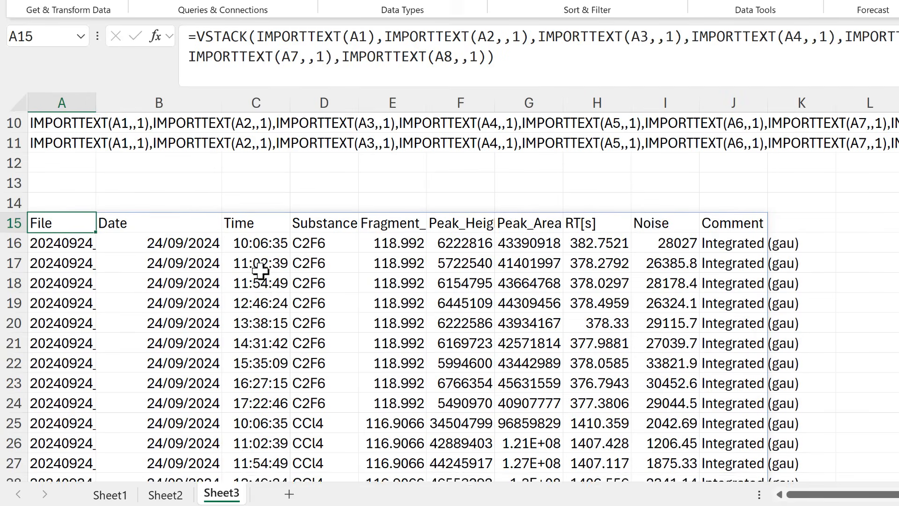
pyautogui.scroll(-9, 260, 271)
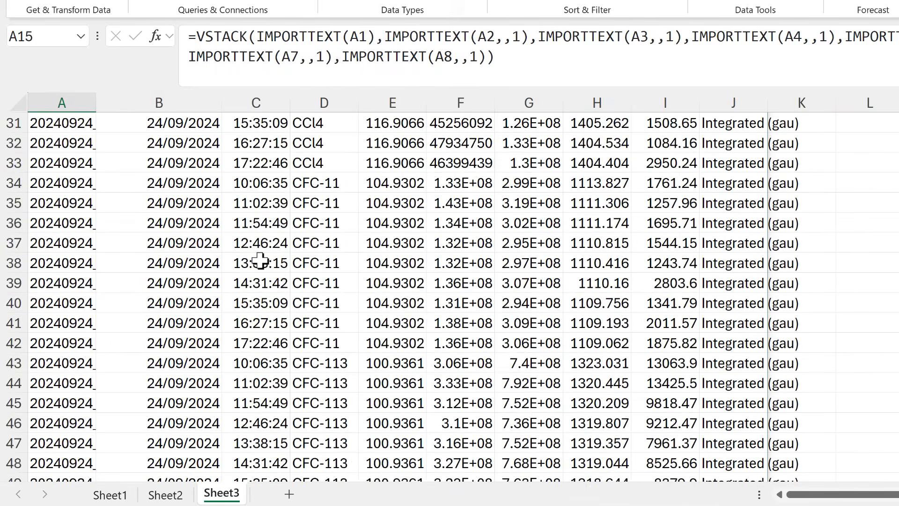
# Wrap the VSTACK in A15's formula in a CHOOSECOLS function, leaving the insertion point after the final closing bracket.
pyautogui.scroll(-9, 261, 261)
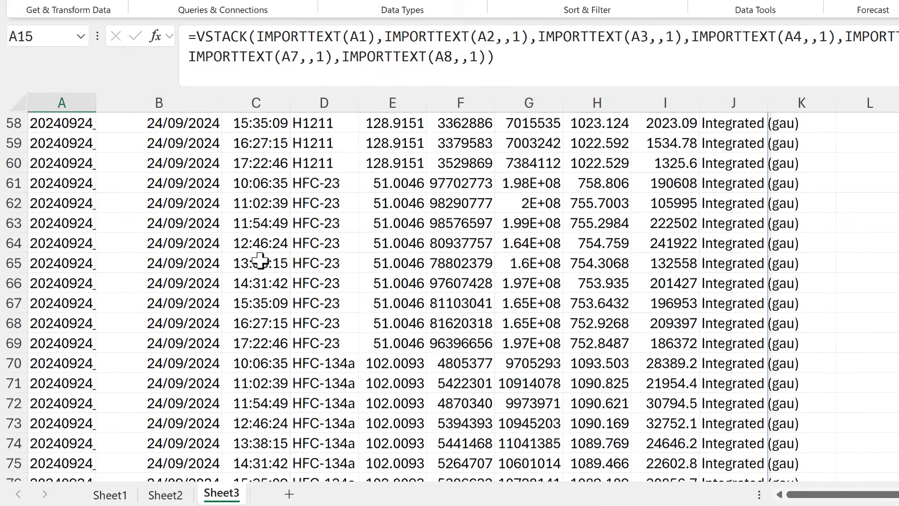
pyautogui.scroll(20, 261, 261)
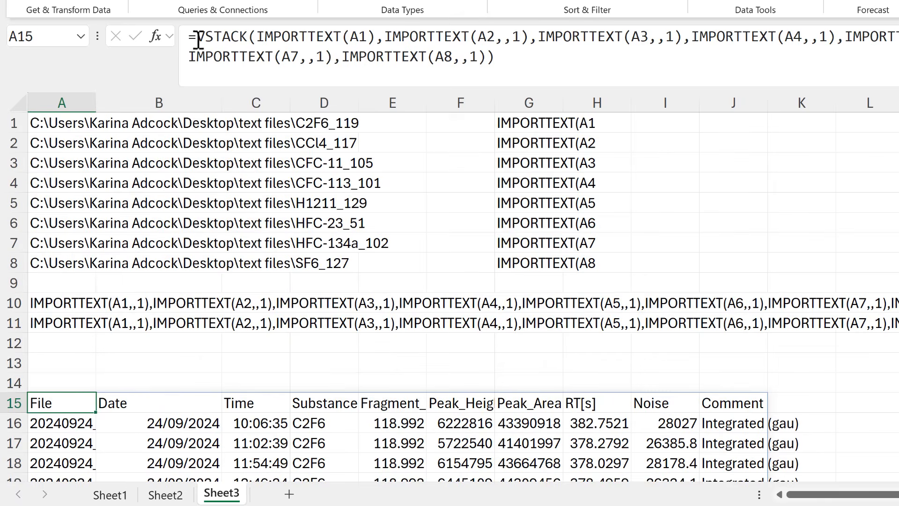
pyautogui.click(199, 40)
pyautogui.write('cho')
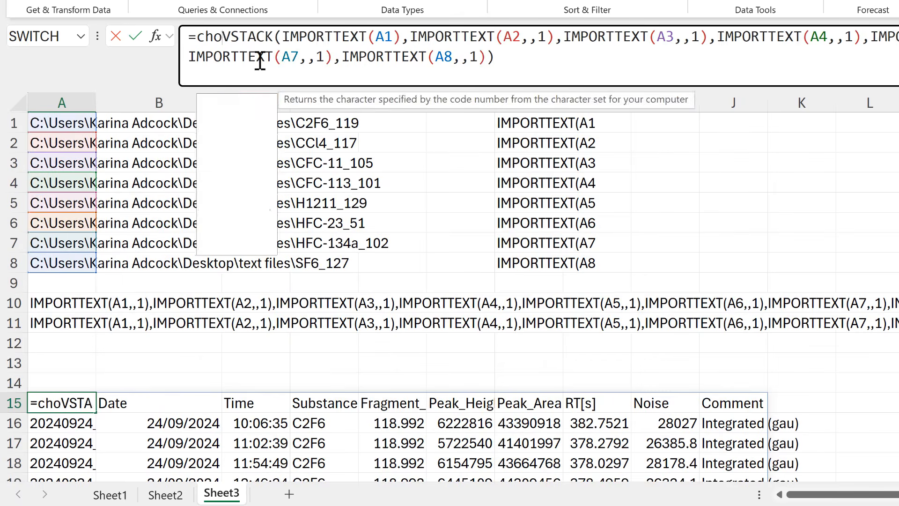
pyautogui.write('osecols')
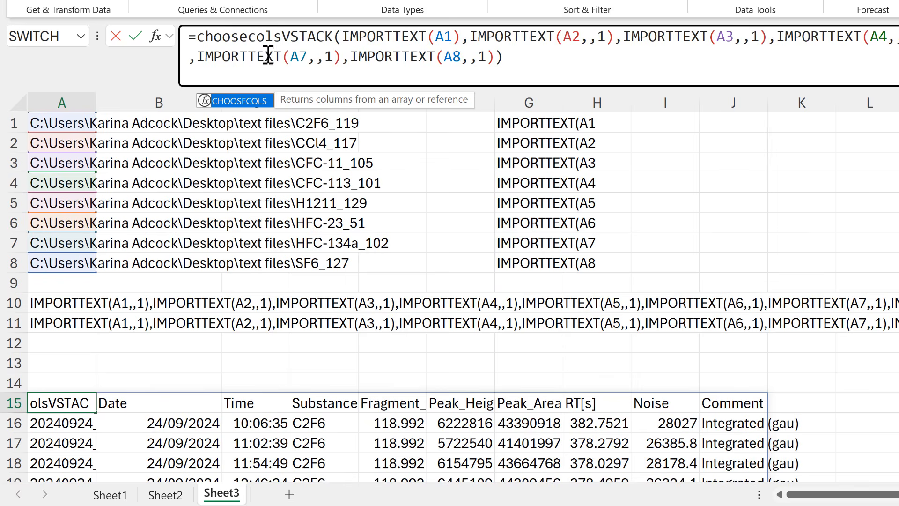
pyautogui.press('Tab')
pyautogui.click(540, 59)
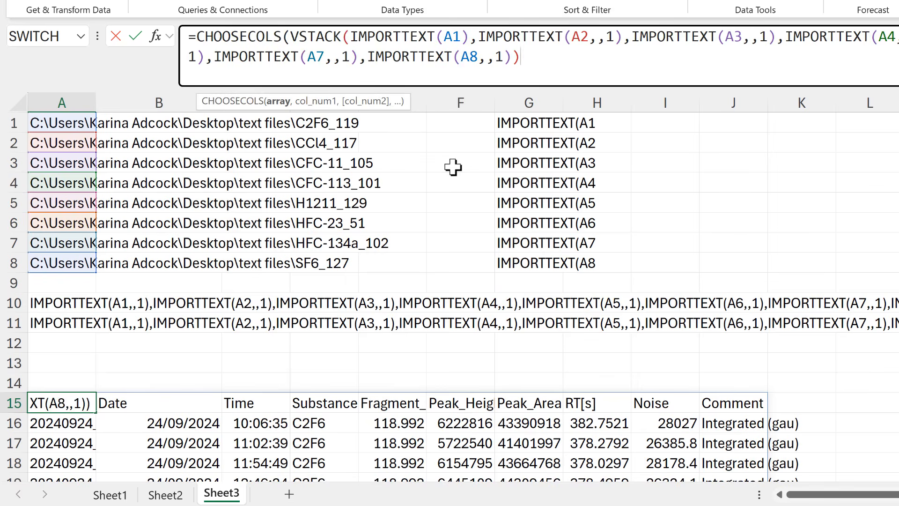
# Set the CHOOSECOLS column numbers in A15 to 2,3,4,7, close the bracket and enter the formula.
pyautogui.scroll(-4, 453, 161)
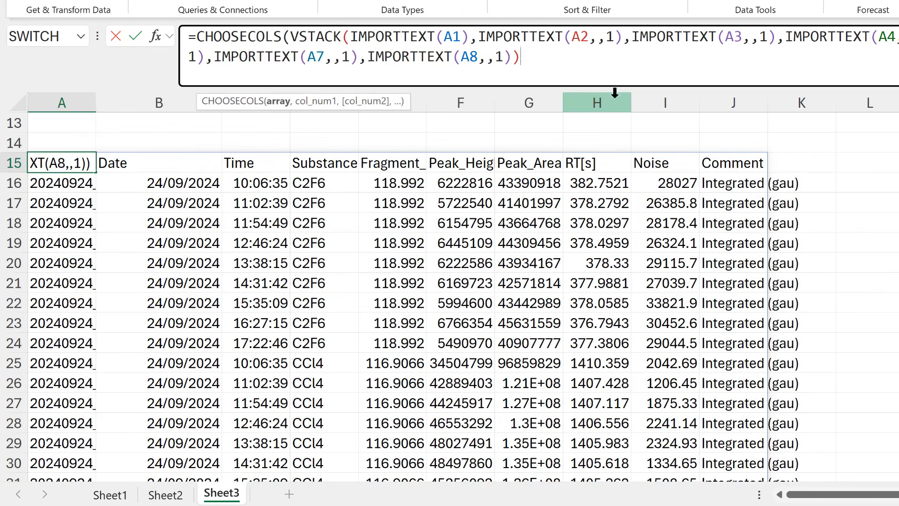
pyautogui.write(',')
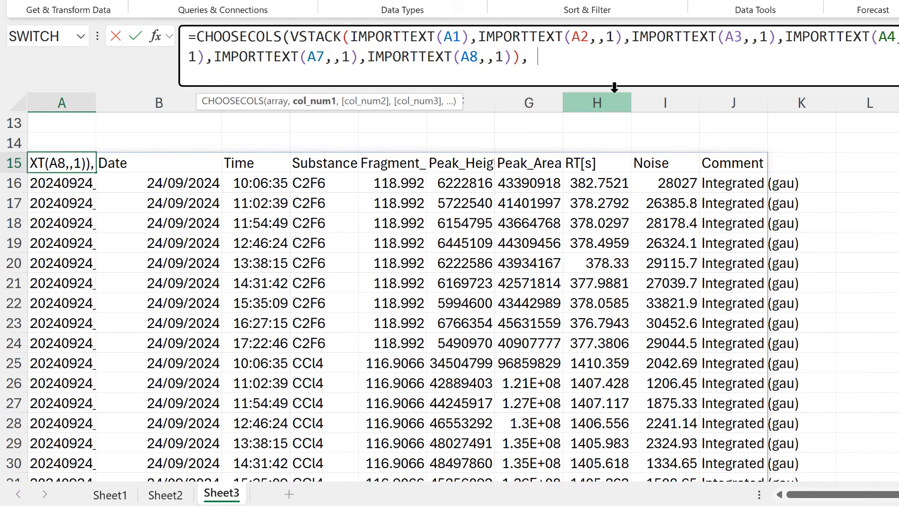
pyautogui.write('2,3,')
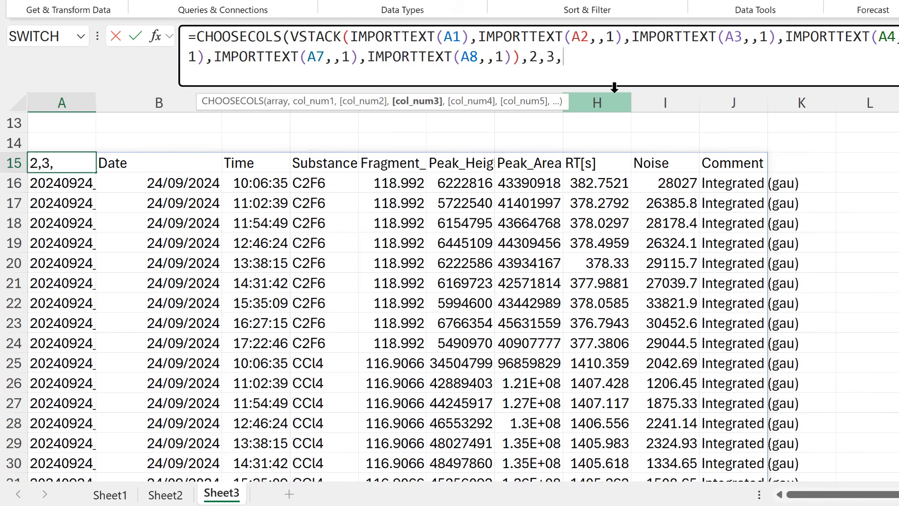
pyautogui.write('4,7)')
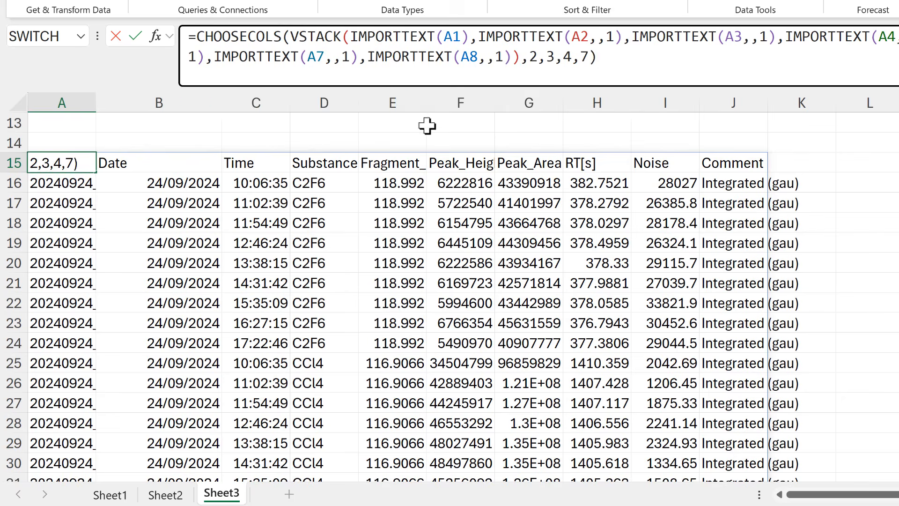
pyautogui.press('Return')
# Widen column A enough to fit the full dates and look through the stacked rows of chosen columns.
pyautogui.moveTo(96, 105); pyautogui.dragTo(161, 108)
pyautogui.click(212, 164)
pyautogui.scroll(-8, 259, 224)
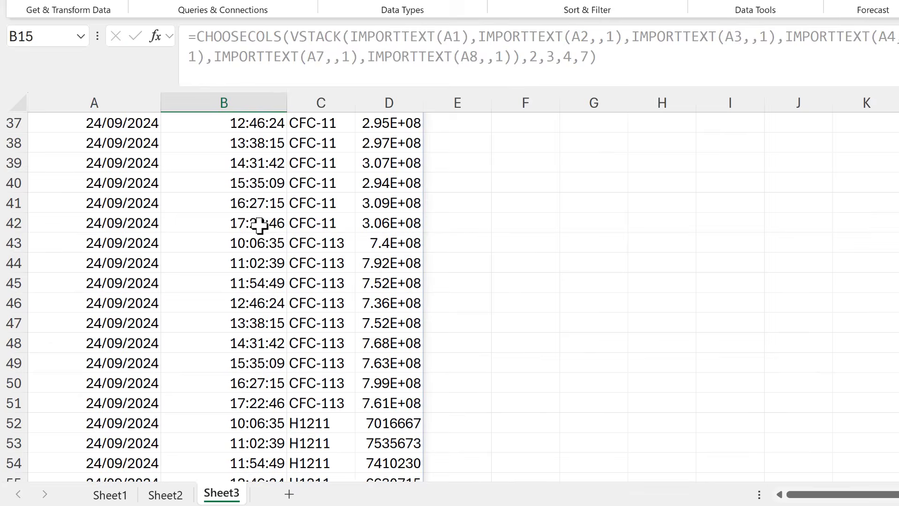
pyautogui.scroll(12, 260, 227)
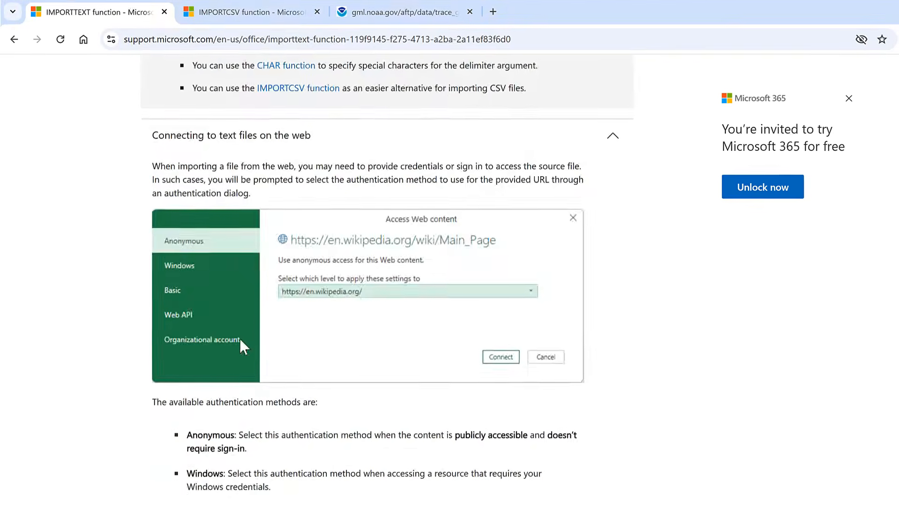
# In the browser's IMPORTTEXT support page, examine the availability note and highlight the required version and build.
pyautogui.scroll(15, 263, 255)
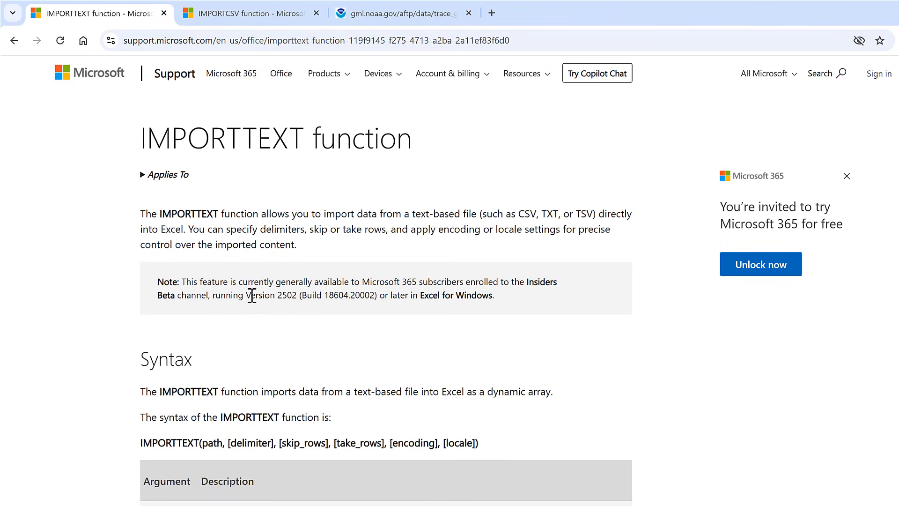
pyautogui.moveTo(270, 295); pyautogui.dragTo(409, 296)
pyautogui.click(289, 251)
# Compare the argument tables on the IMPORTCSV and IMPORTTEXT support pages, highlighting the delimiter argument of IMPORTTEXT.
pyautogui.click(213, 25)
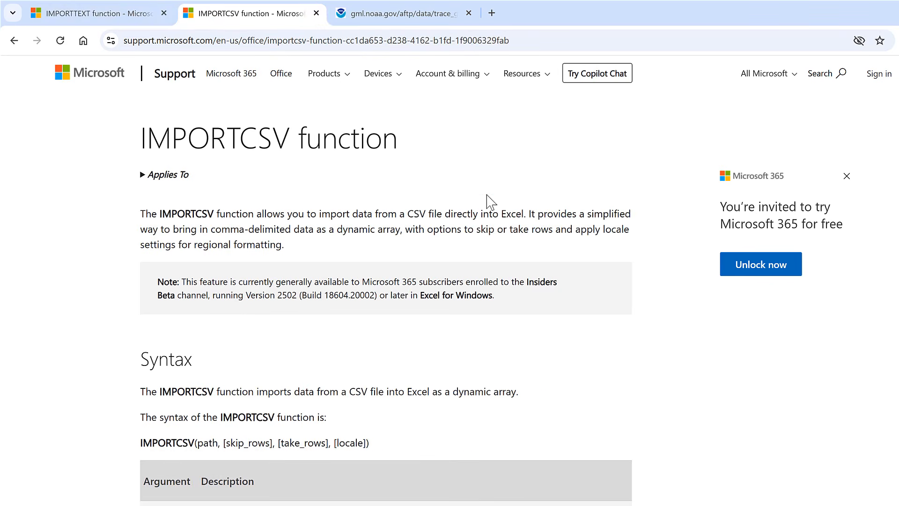
pyautogui.scroll(-5, 418, 208)
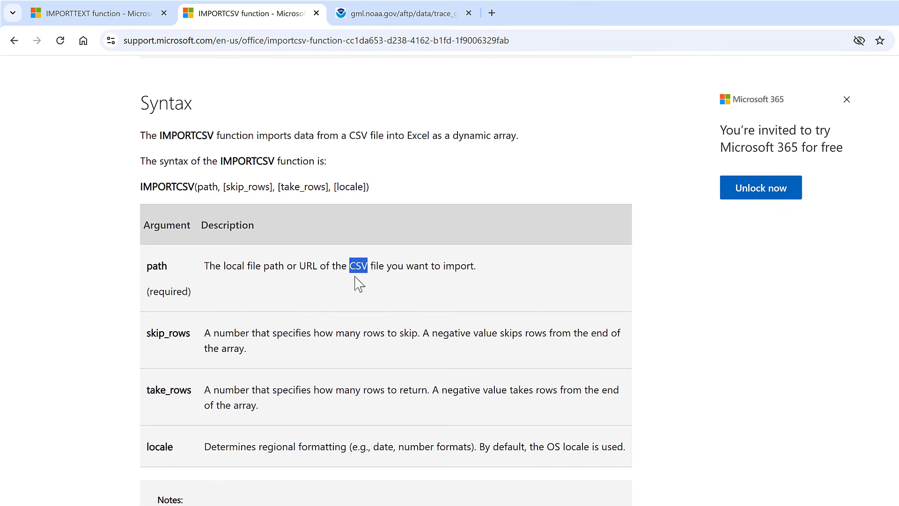
pyautogui.click(63, 21)
pyautogui.scroll(-5, 316, 282)
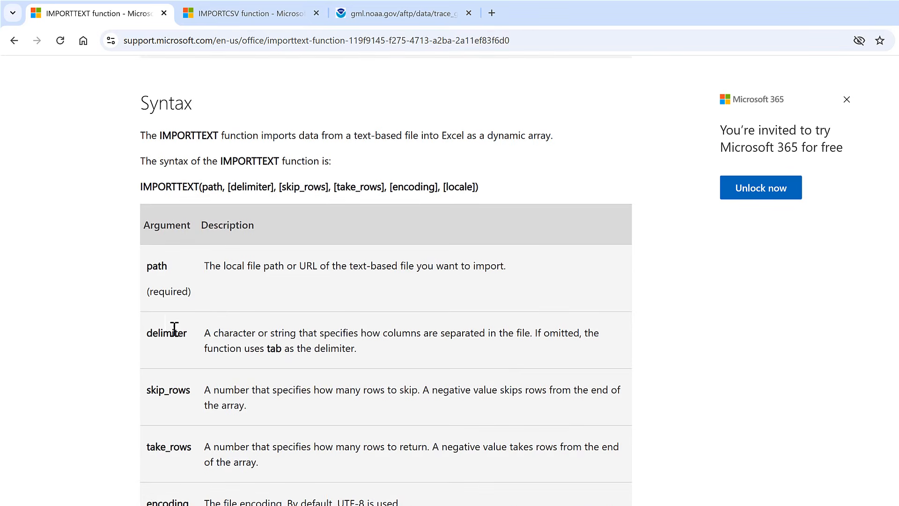
pyautogui.moveTo(149, 333); pyautogui.dragTo(189, 334)
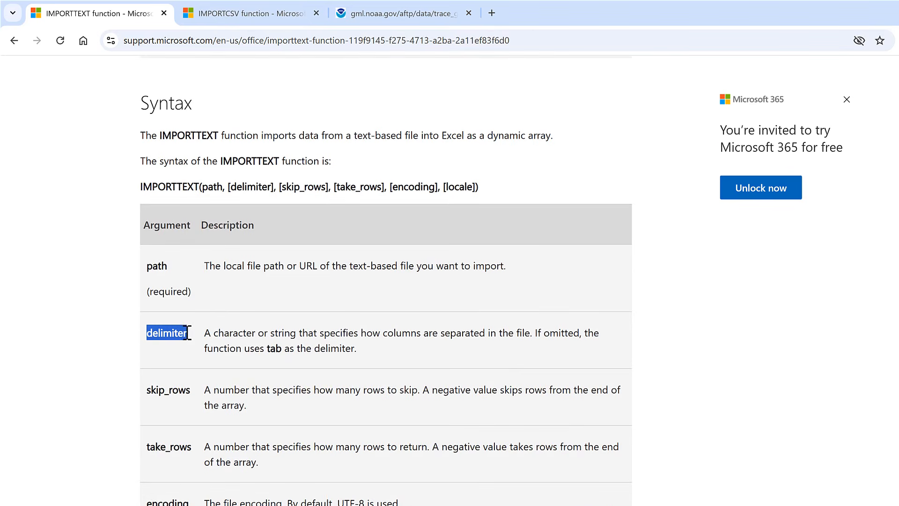
pyautogui.click(219, 328)
pyautogui.click(276, 18)
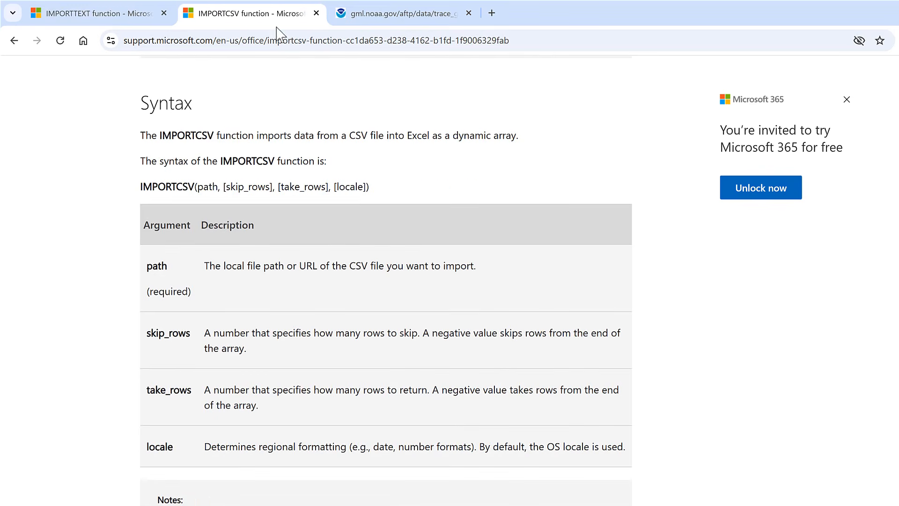